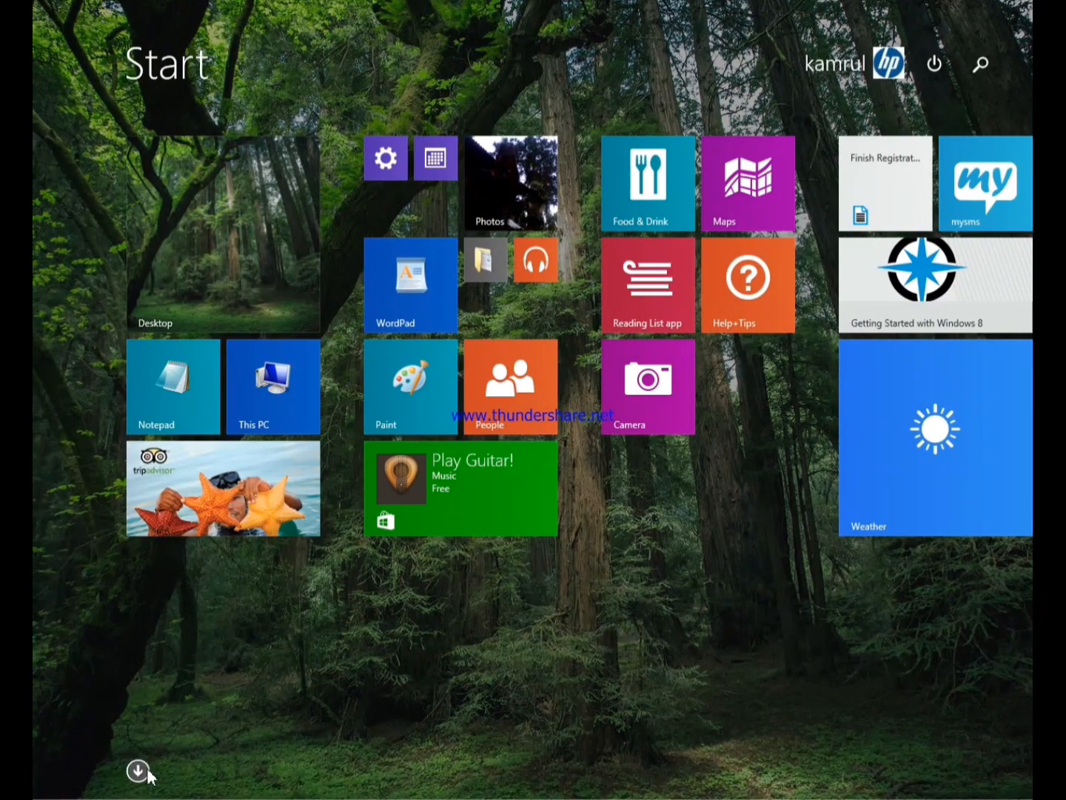
# Launch Microsoft Office Word 2007 from the Windows 8 Apps list
pyautogui.click(147, 771)
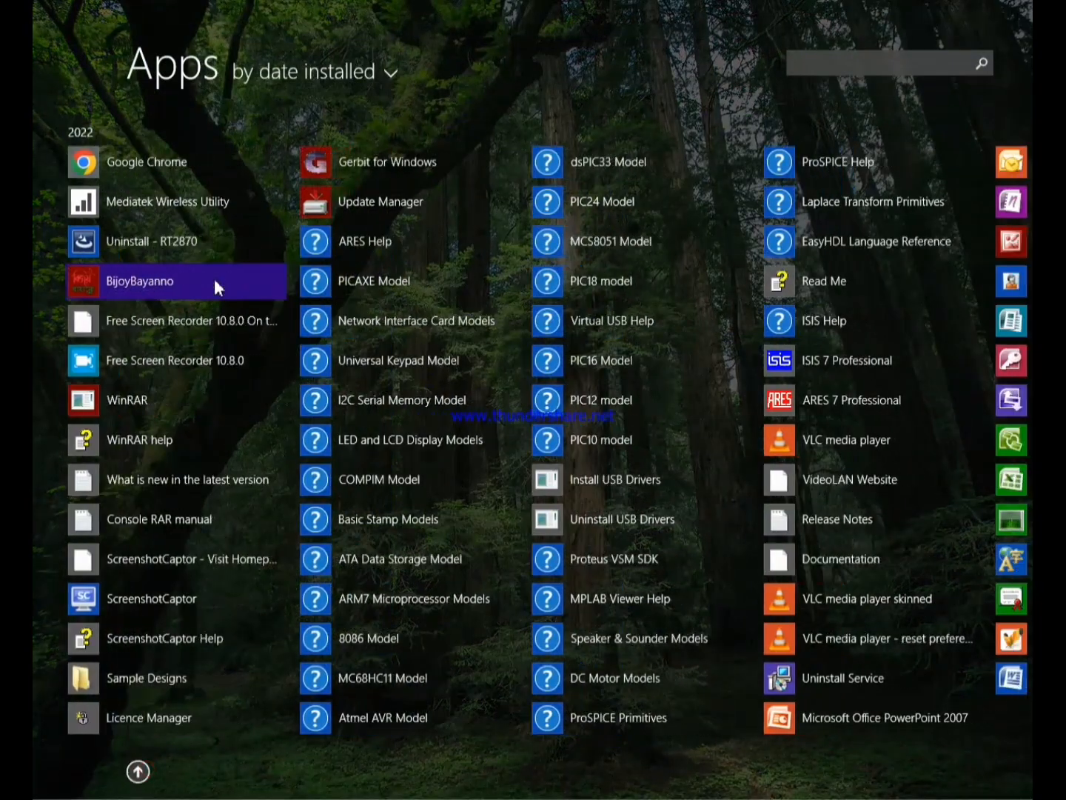
pyautogui.scroll(-2, 215, 289)
pyautogui.scroll(-2, 214, 286)
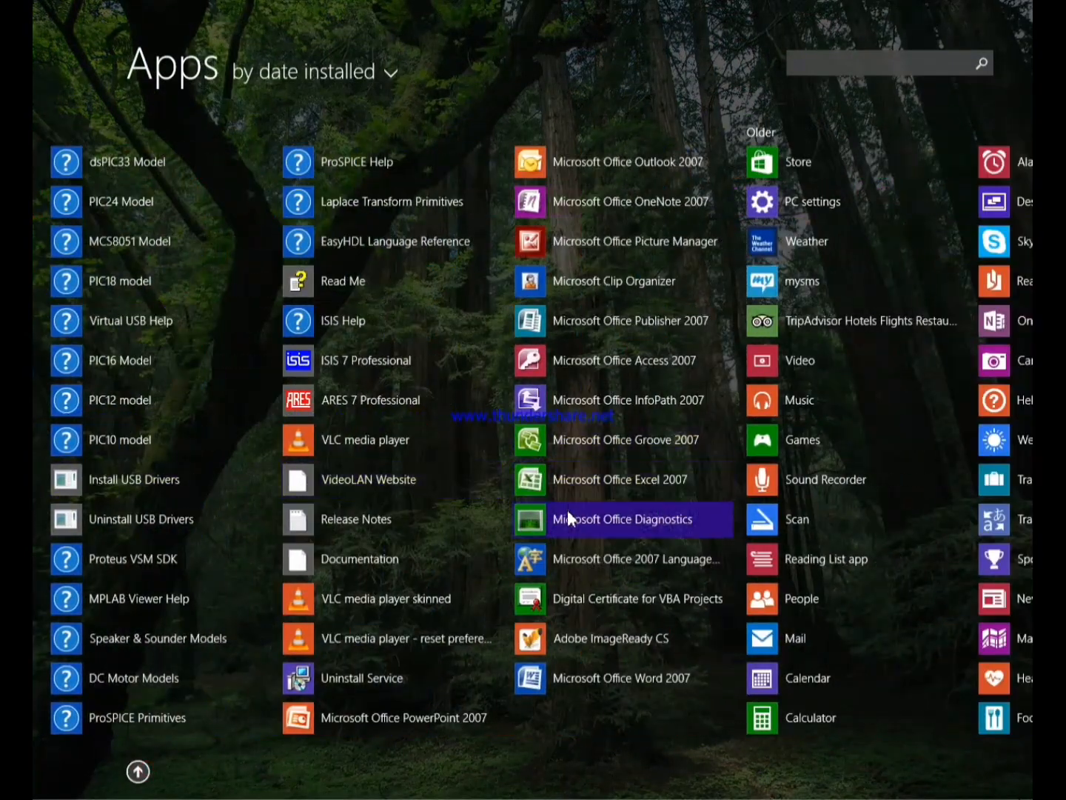
pyautogui.click(561, 677)
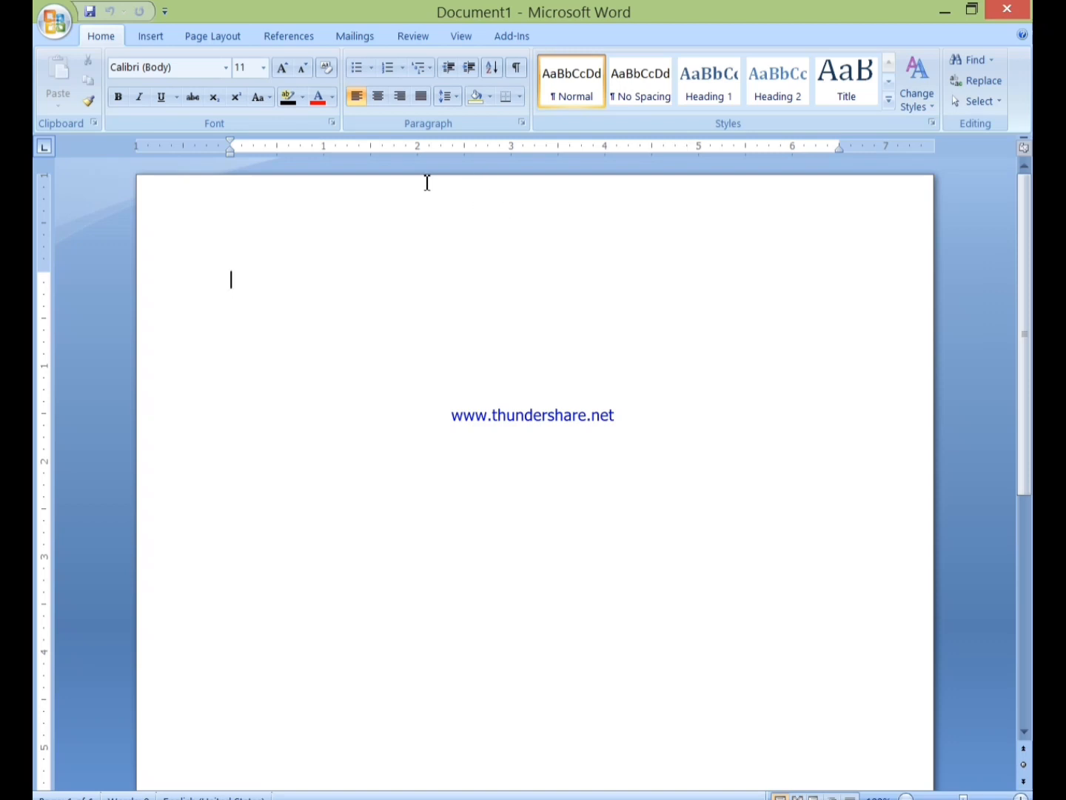
# Insert a six-by-six table into Document1
pyautogui.click(152, 39)
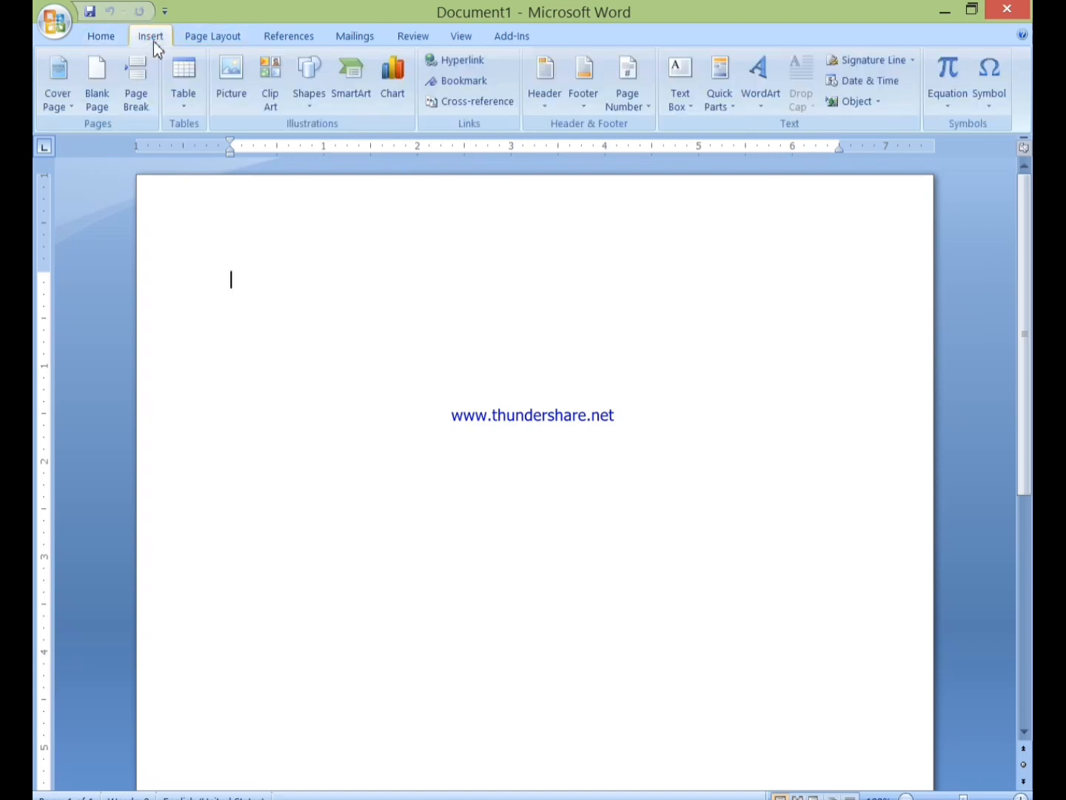
pyautogui.click(186, 100)
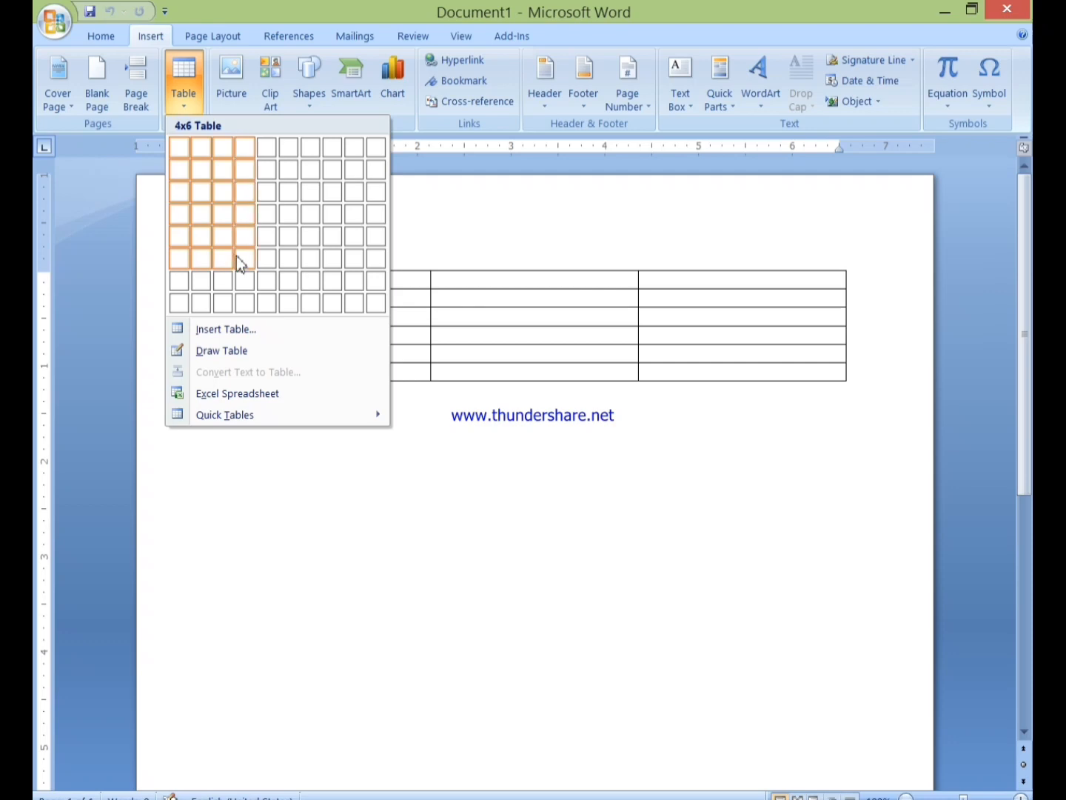
pyautogui.click(289, 260)
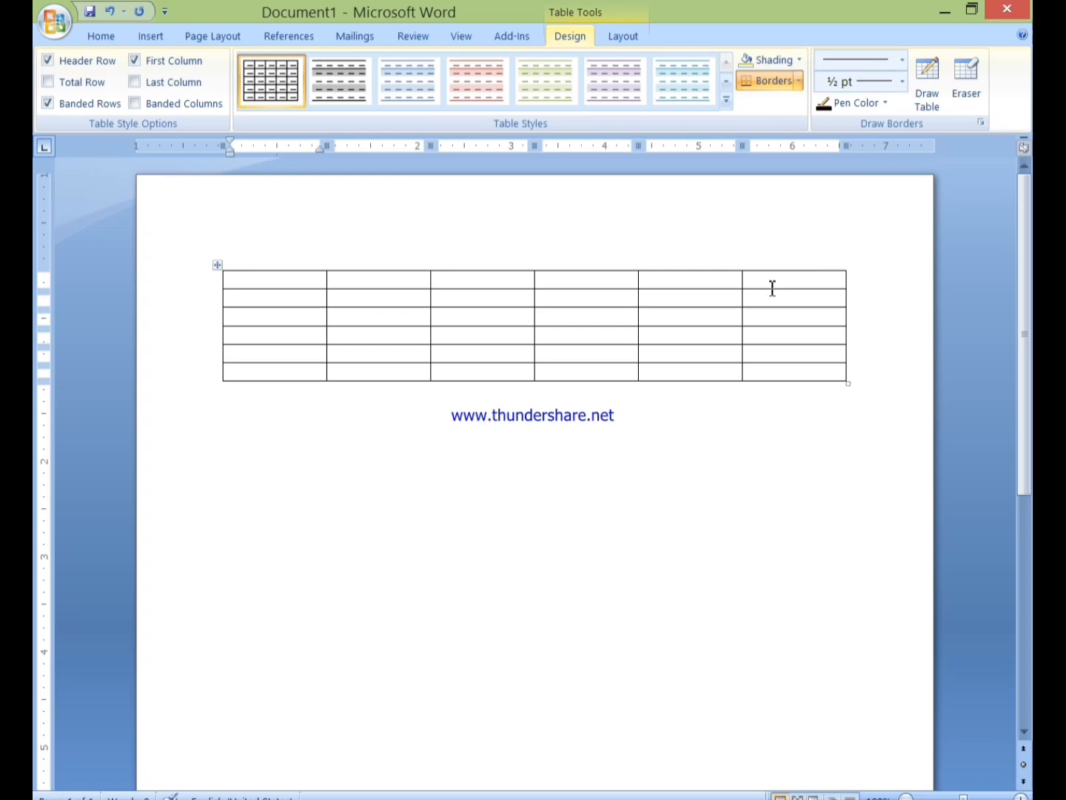
# Delete the table's sixth column and drag the table taller and wider
pyautogui.moveTo(772, 289); pyautogui.dragTo(817, 352)
pyautogui.rightClick(802, 344)
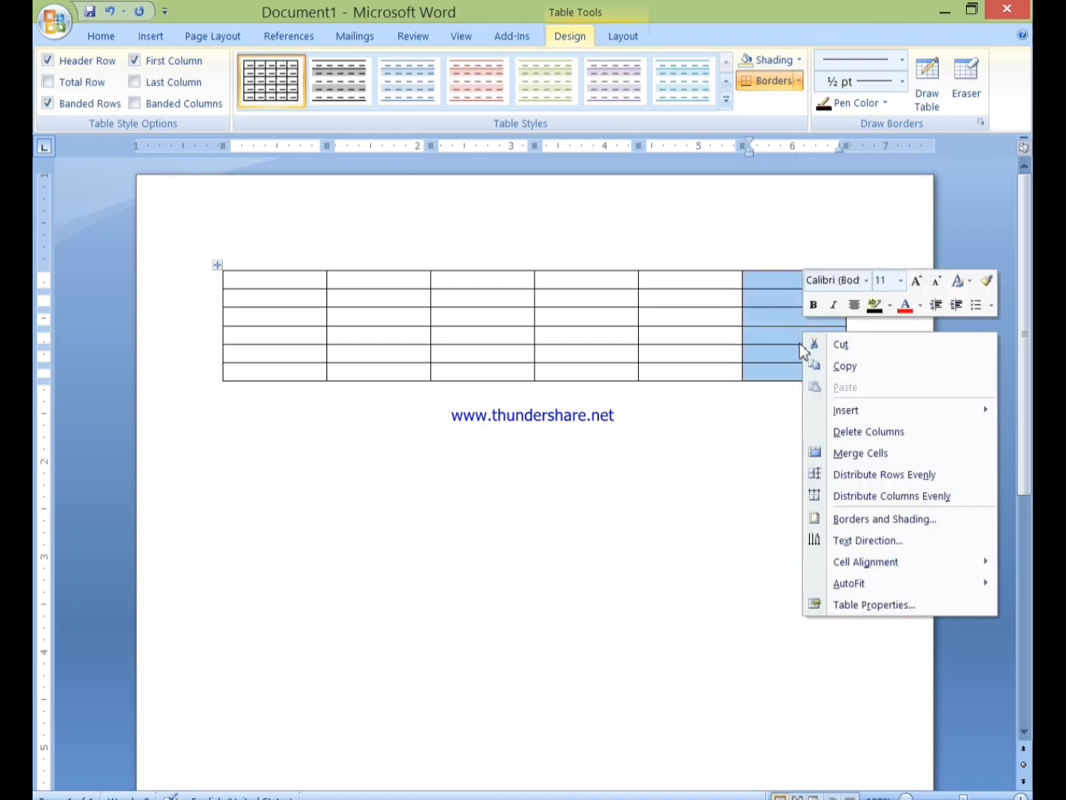
pyautogui.click(831, 435)
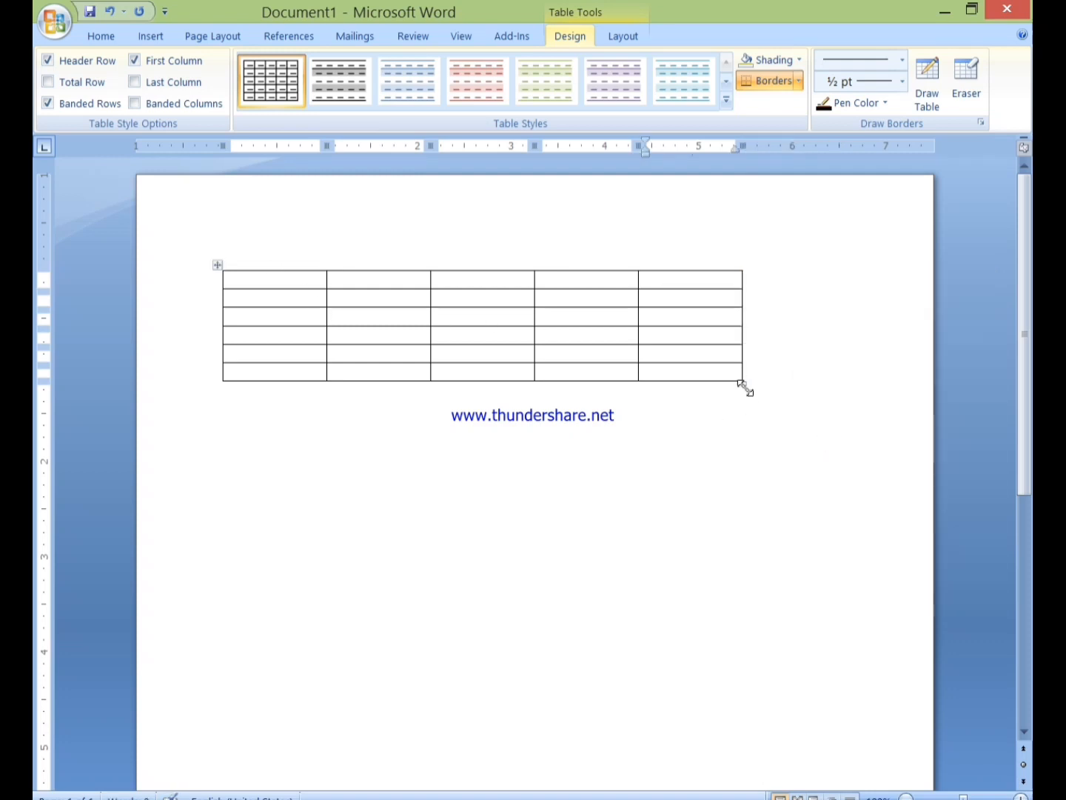
pyautogui.moveTo(744, 383); pyautogui.dragTo(862, 474)
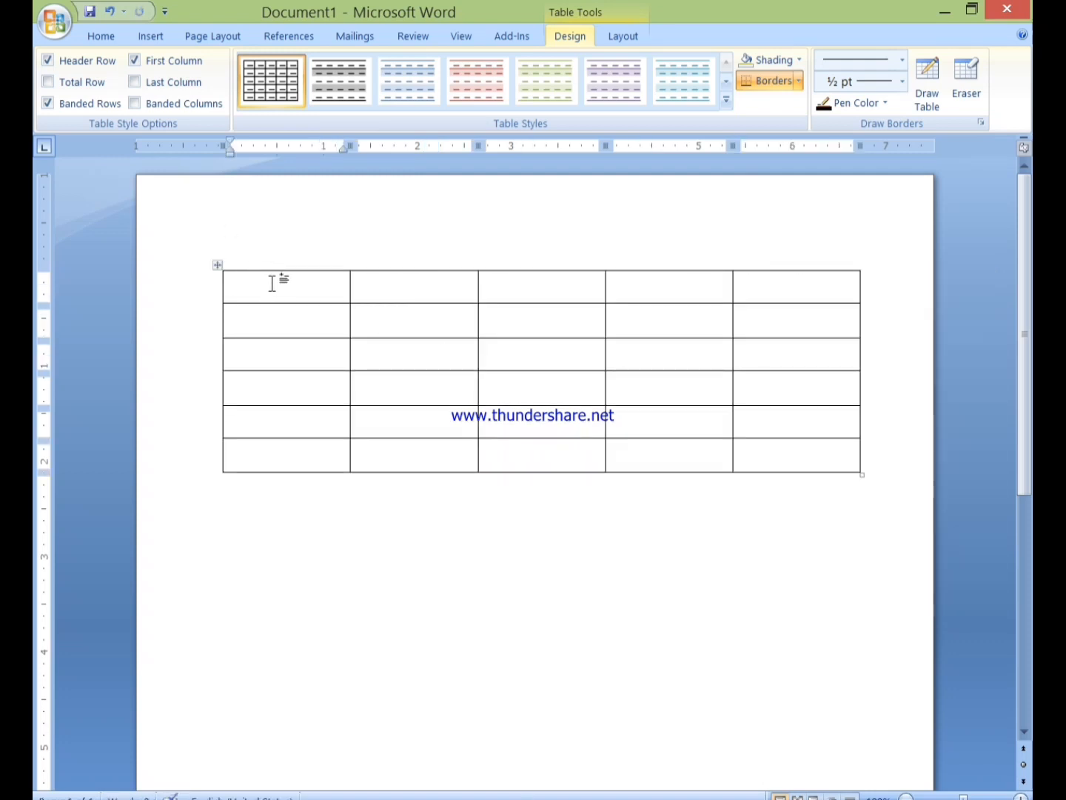
# Type first-row headers SL No., Name, Post and Dist, fixing typos along the way
pyautogui.write('SL n')
pyautogui.press('BackSpace')
pyautogui.write('No.')
pyautogui.press('Tab')
pyautogui.write('Name')
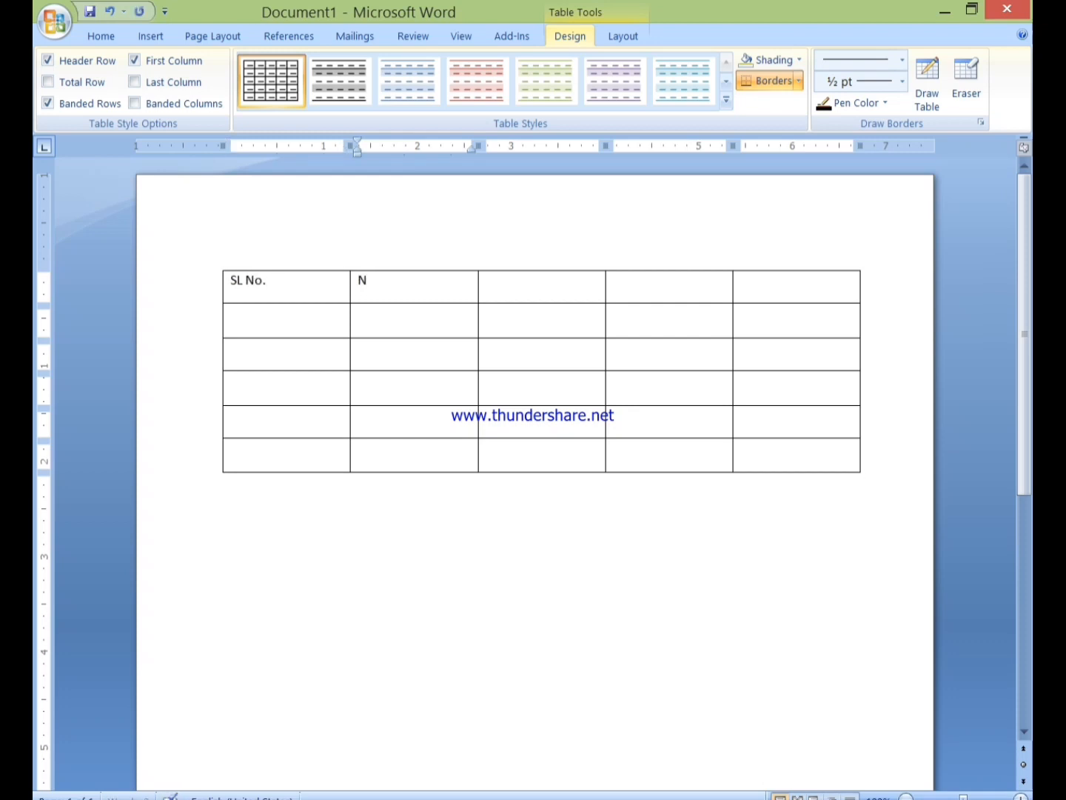
pyautogui.press('Tab')
pyautogui.write('POst')
pyautogui.press('BackSpace')
pyautogui.press('BackSpace')
pyautogui.press('BackSpace')
pyautogui.write('ost')
pyautogui.press('Tab')
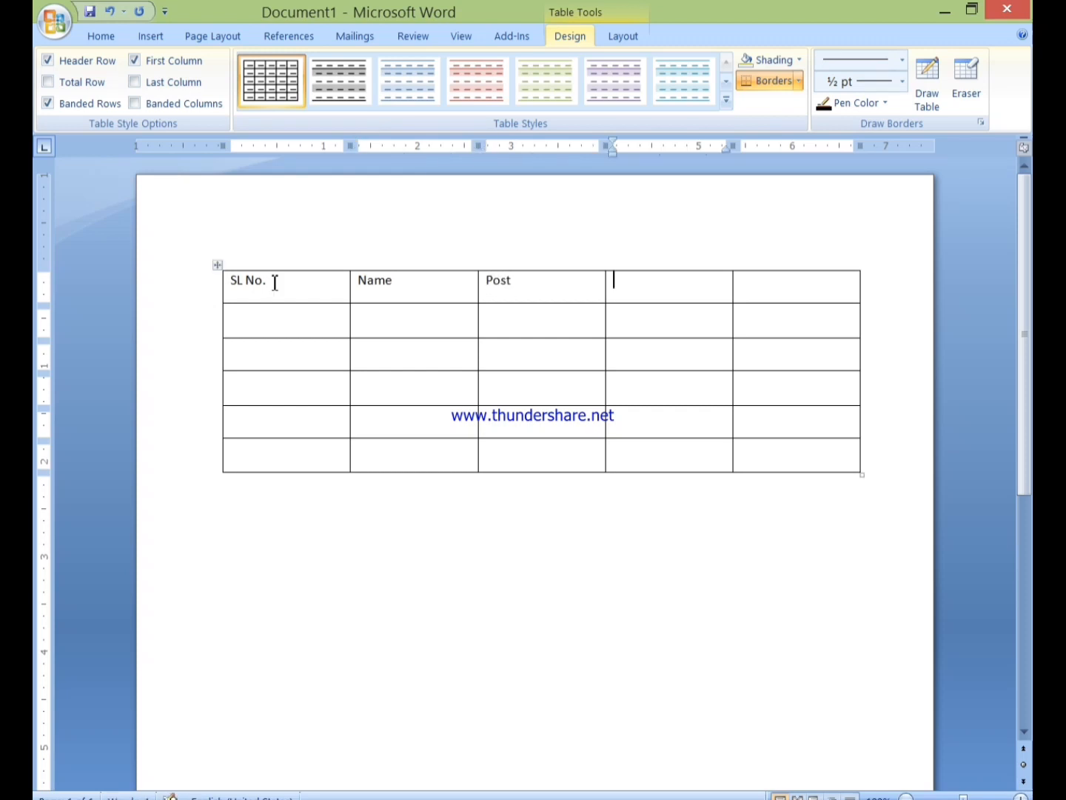
pyautogui.write('Dist')
# Correct the headers so they read Vill, Post and Dis after Name
pyautogui.click(758, 294)
pyautogui.moveTo(636, 285); pyautogui.dragTo(613, 284)
pyautogui.moveTo(524, 280); pyautogui.dragTo(481, 286)
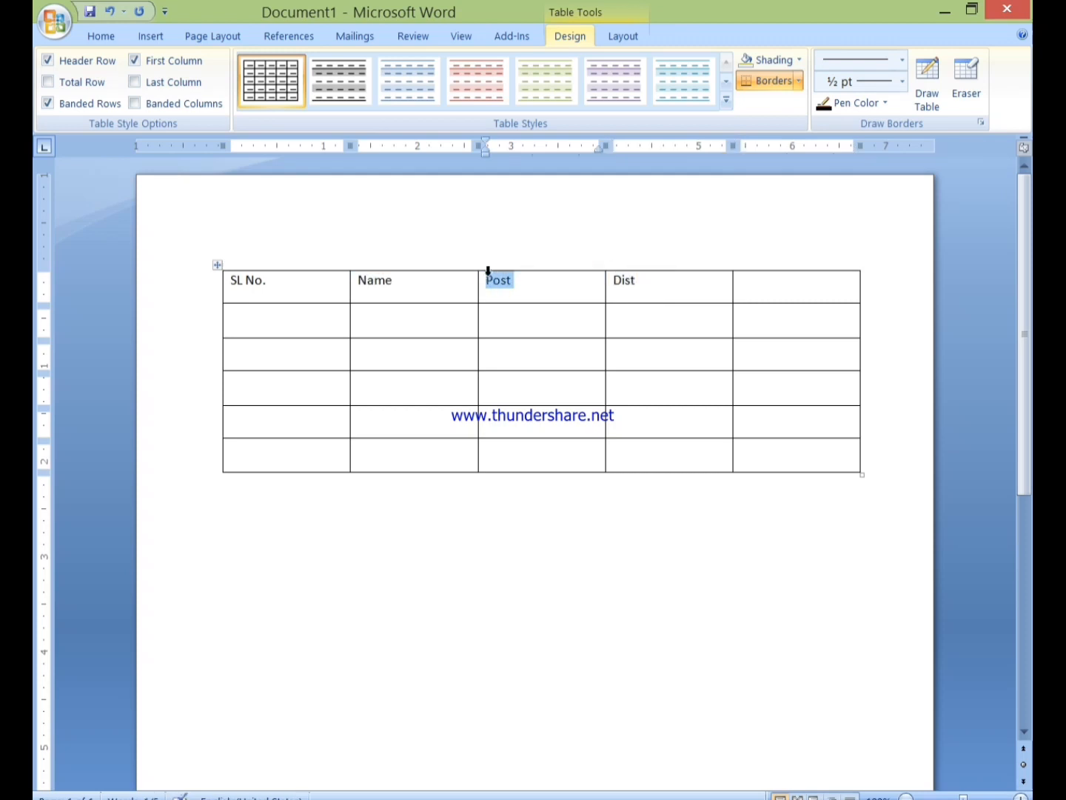
pyautogui.press('Delete')
pyautogui.write('Vill')
pyautogui.keyDown('shift'); pyautogui.click(659, 286); pyautogui.keyUp('shift')
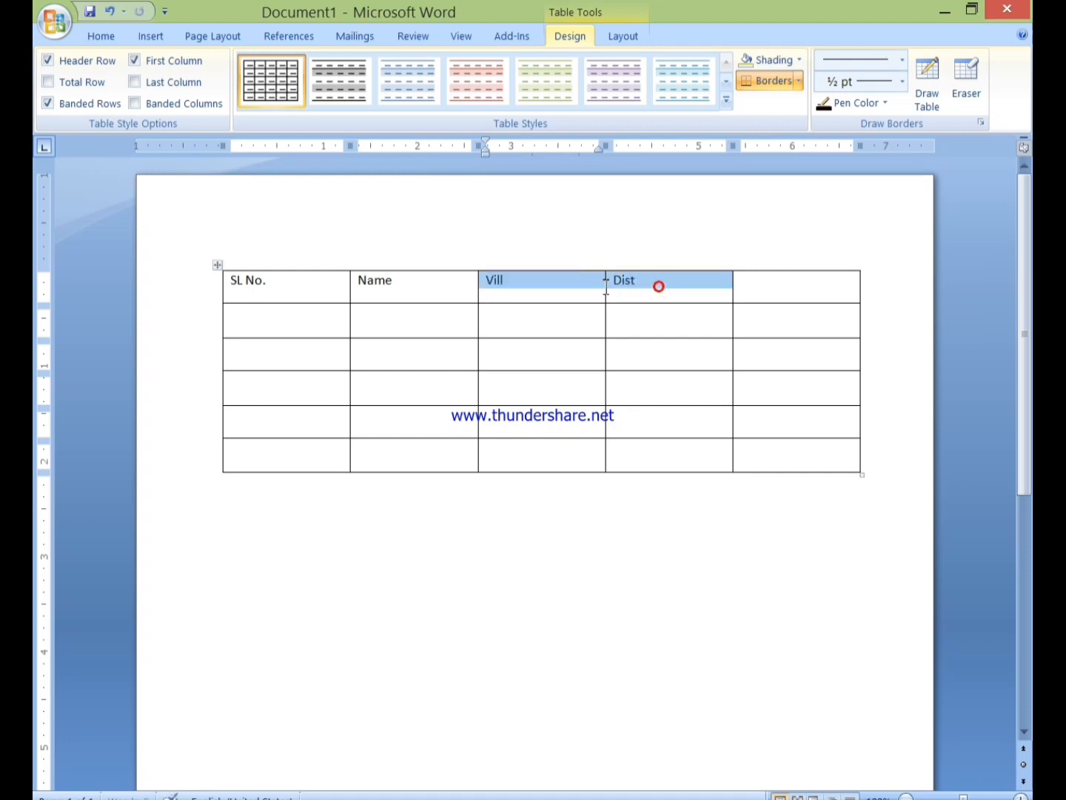
pyautogui.click(613, 289)
pyautogui.write('Post')
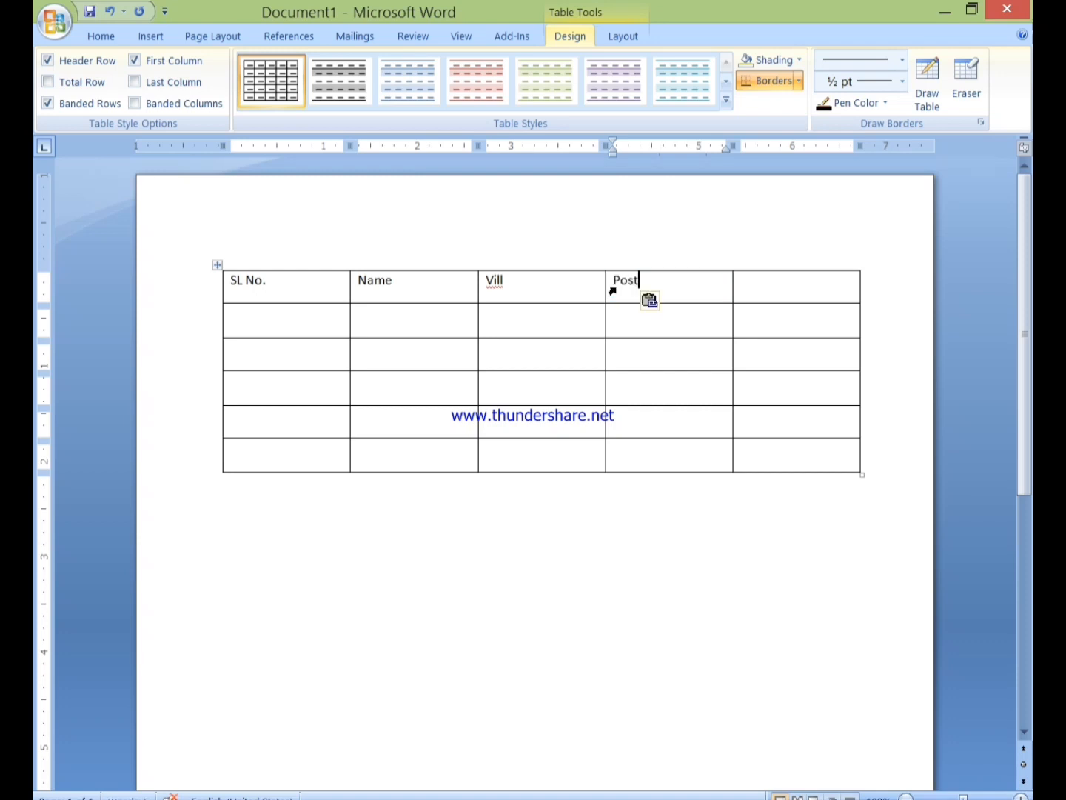
pyautogui.click(772, 288)
pyautogui.write('Dis')
pyautogui.click(304, 323)
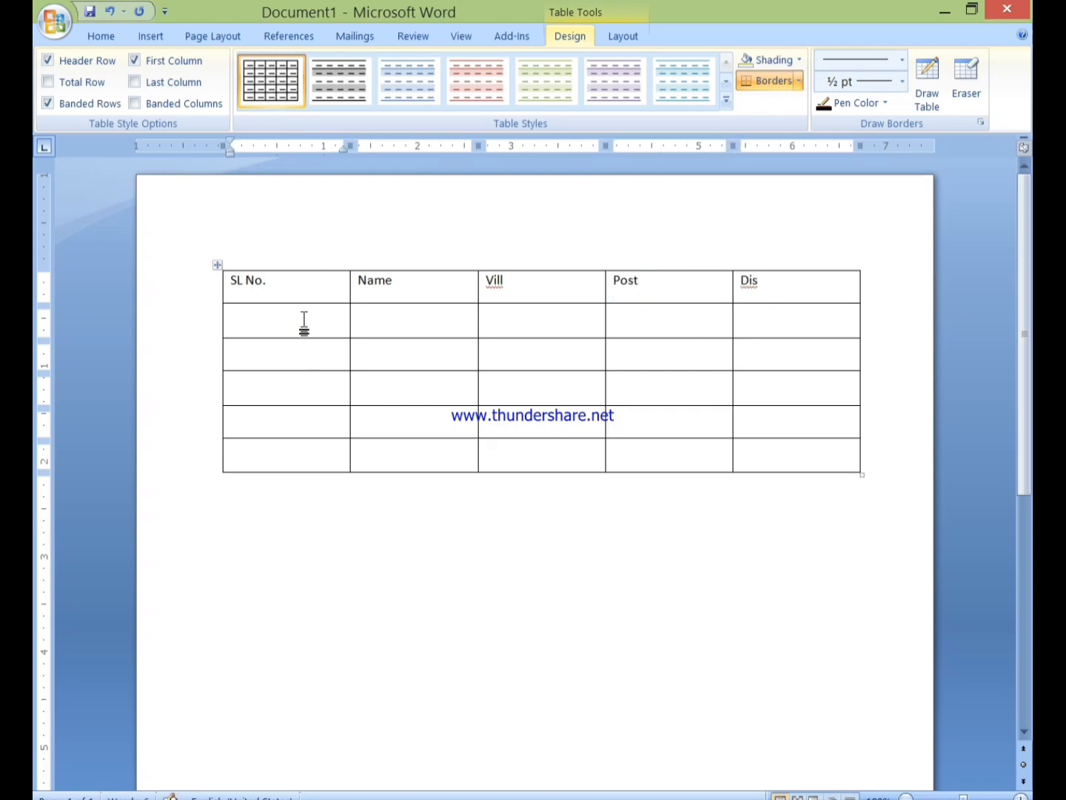
# Enter serial numbers 1 to 5 in the SL No. column
pyautogui.write('1')
pyautogui.click(257, 366)
pyautogui.click(257, 366)
pyautogui.write('2')
pyautogui.click(266, 398)
pyautogui.write('3')
pyautogui.click(261, 423)
pyautogui.write('4')
pyautogui.click(264, 456)
pyautogui.write('5')
# Enter the five recipients' names in the Name column
pyautogui.click(397, 319)
pyautogui.write('Bappi')
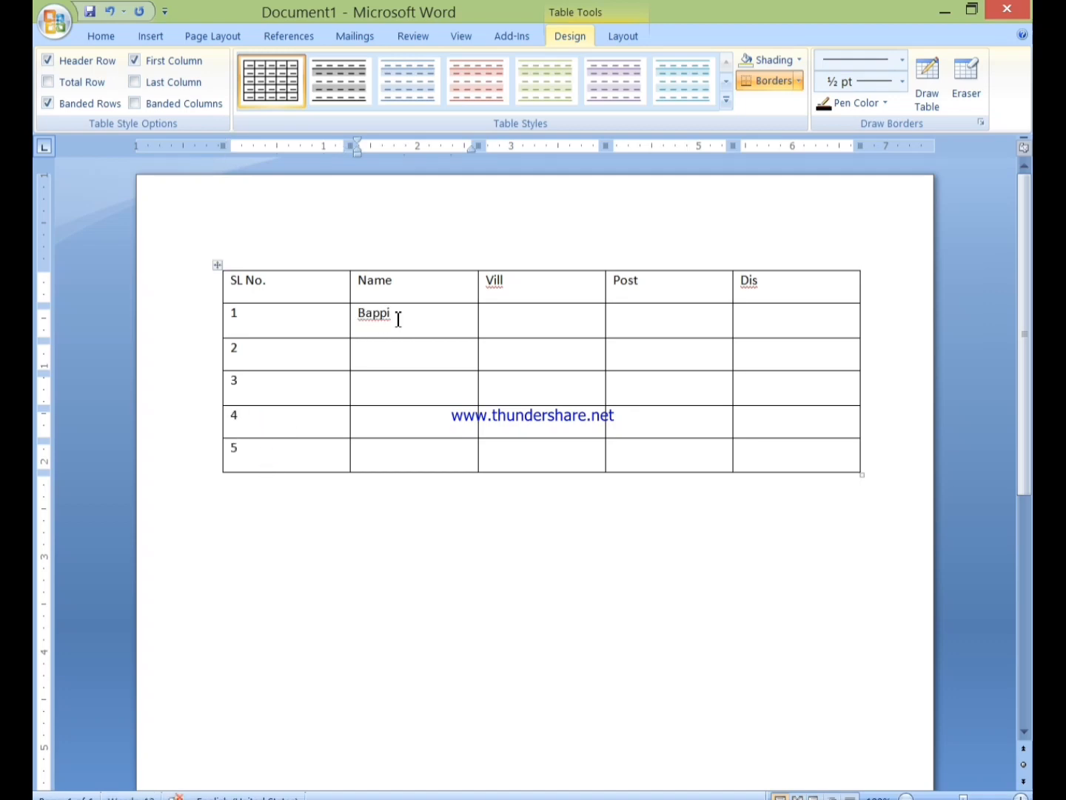
pyautogui.press('Down')
pyautogui.write('Meben')
pyautogui.press('Down')
pyautogui.write('Jabbar')
pyautogui.press('Down')
pyautogui.write('Monowar')
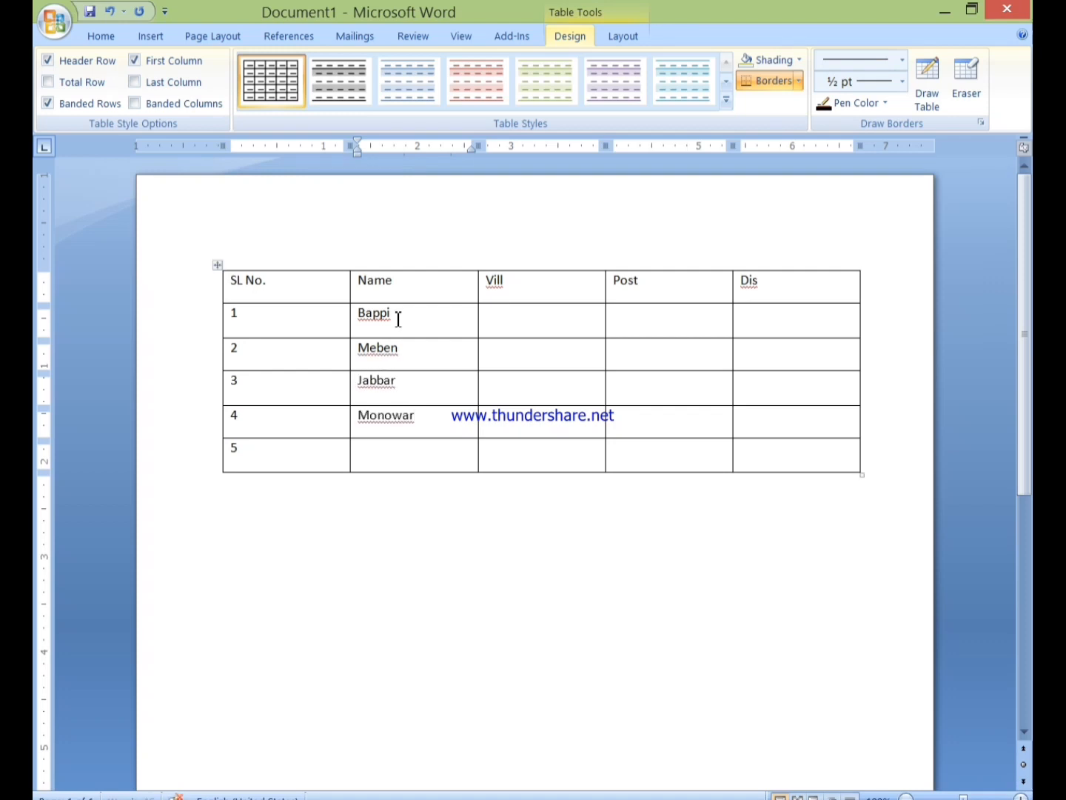
pyautogui.press('Down')
pyautogui.write('Raj')
# Fill the Vill column with each recipient's village for rows 1–5
pyautogui.click(533, 320)
pyautogui.write('Paltan')
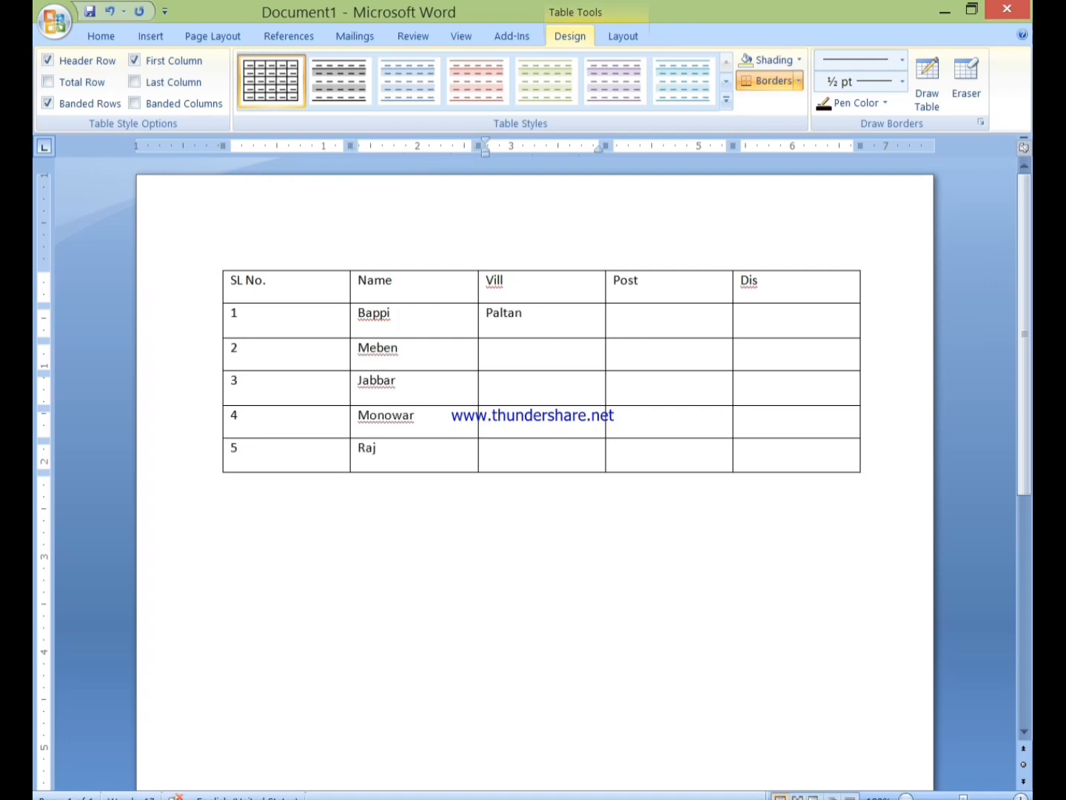
pyautogui.press('Down')
pyautogui.write('Patua')
pyautogui.press('Down')
pyautogui.write('HS#5,RD#3')
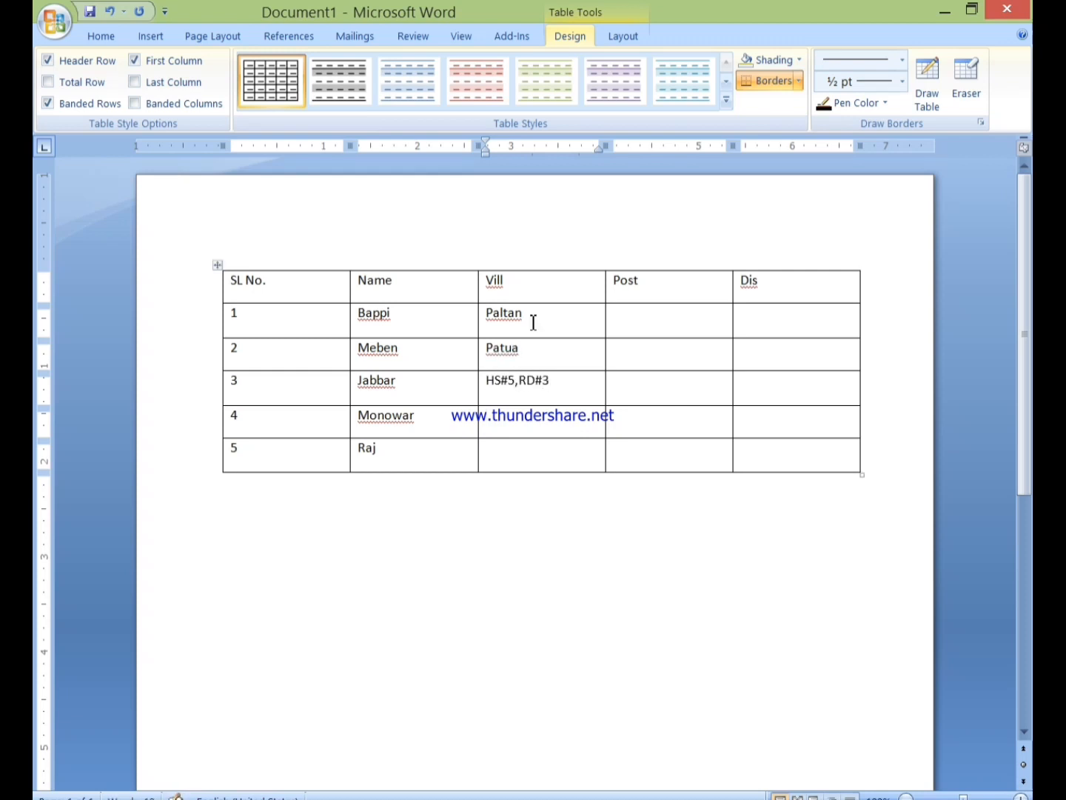
pyautogui.press('Down')
pyautogui.write('2100')
pyautogui.press('Down')
pyautogui.write('MOtin ')
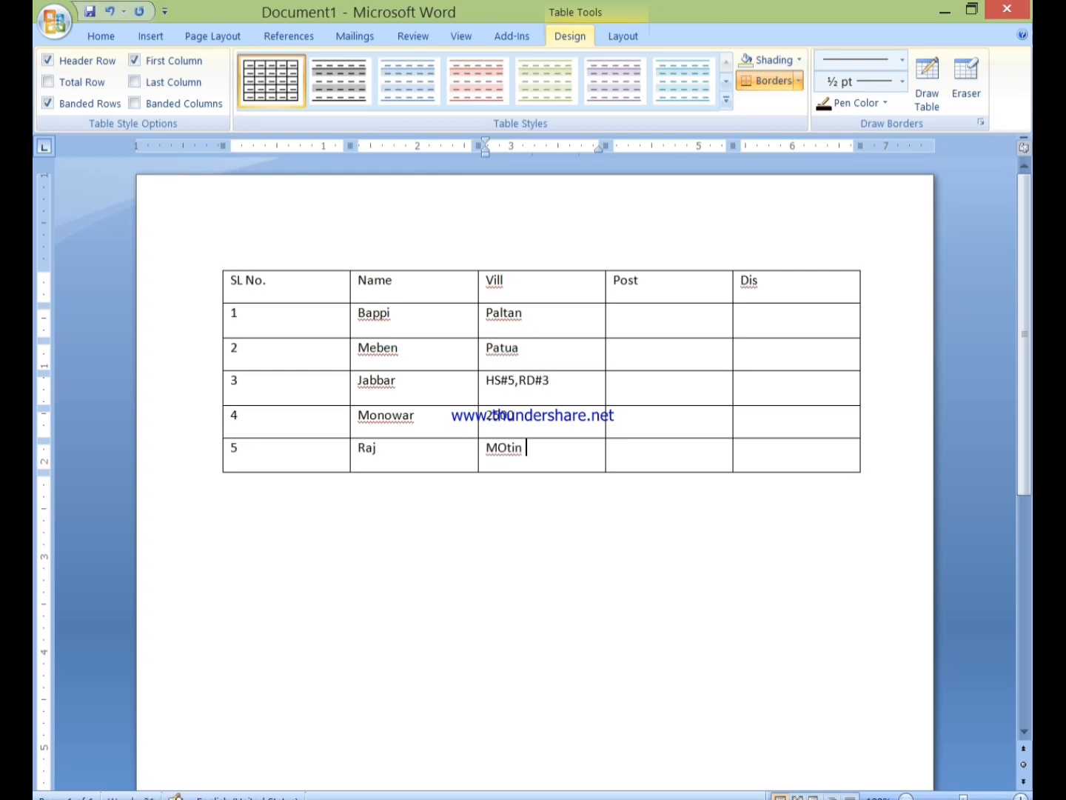
pyautogui.write('MoholPaltan')
# Fill the Post column with each recipient's post office
pyautogui.press('Down')
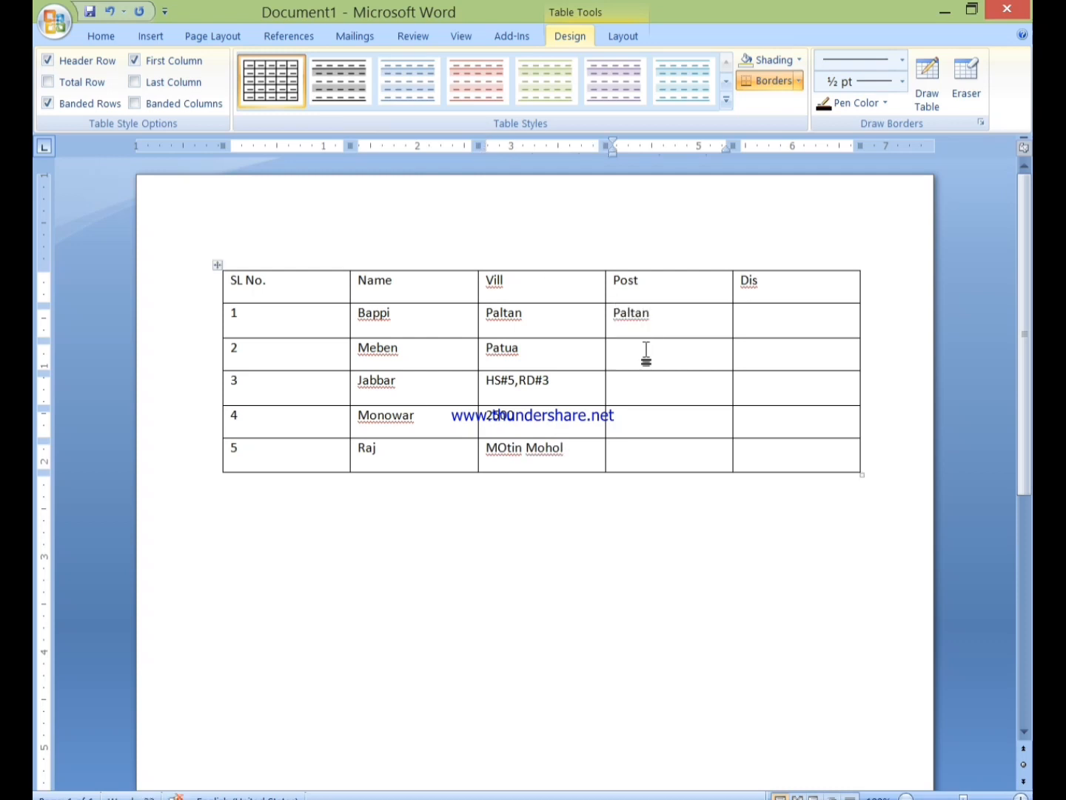
pyautogui.write('Patua')
pyautogui.press('Down')
pyautogui.write('Dhanmondi')
pyautogui.press('Down')
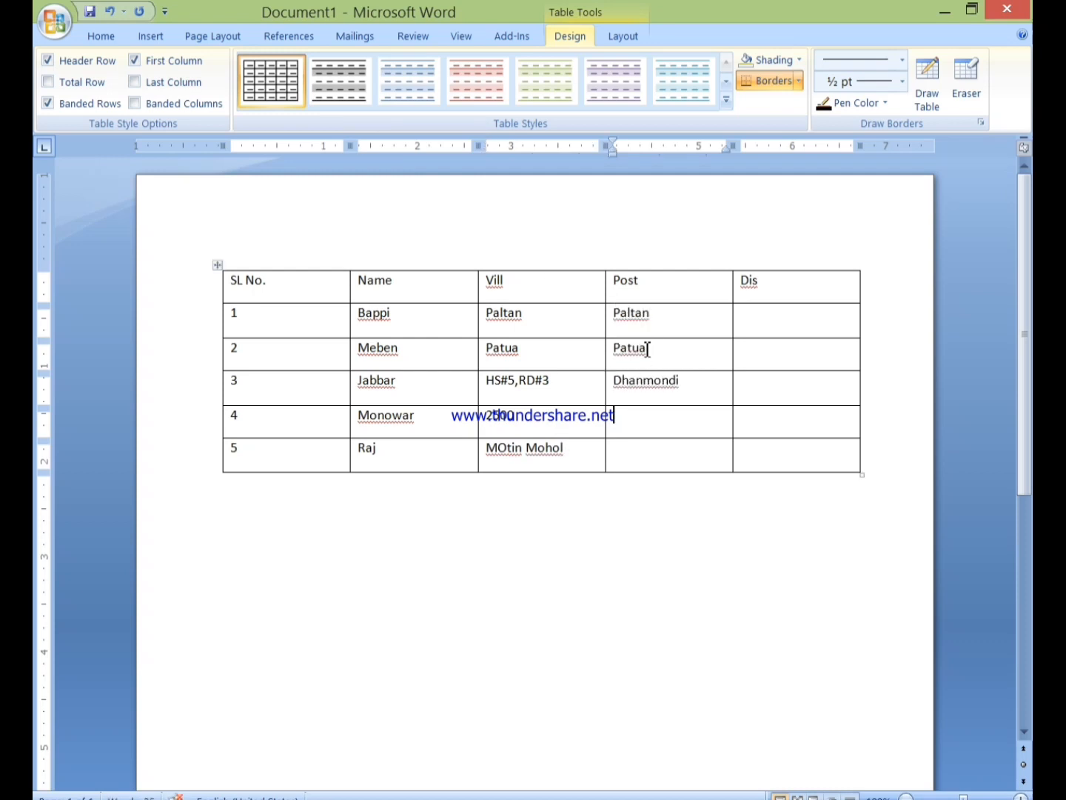
pyautogui.write('20 Gram')
pyautogui.press('Down')
pyautogui.write('Mill Para')
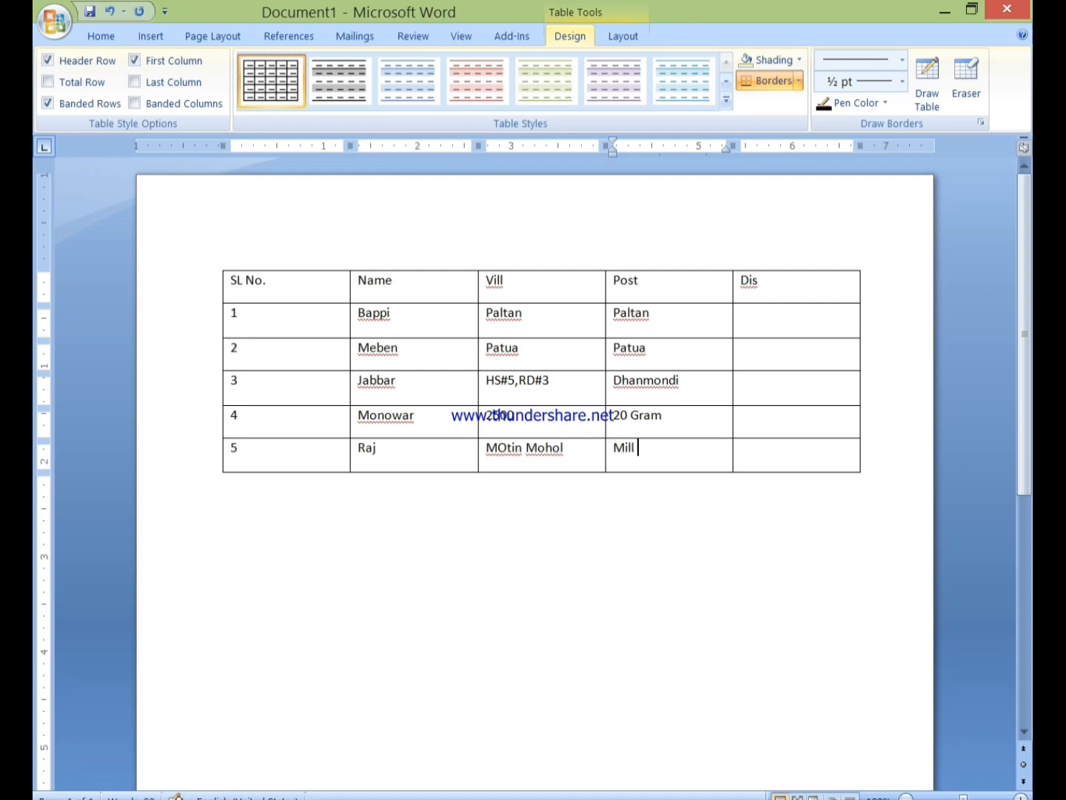
# Fill the Dis column with each recipient's district, then press Ctrl+S to save
pyautogui.click(815, 316)
pyautogui.write('Dhaka')
pyautogui.press('Down')
pyautogui.write('Barishal')
pyautogui.press('Down')
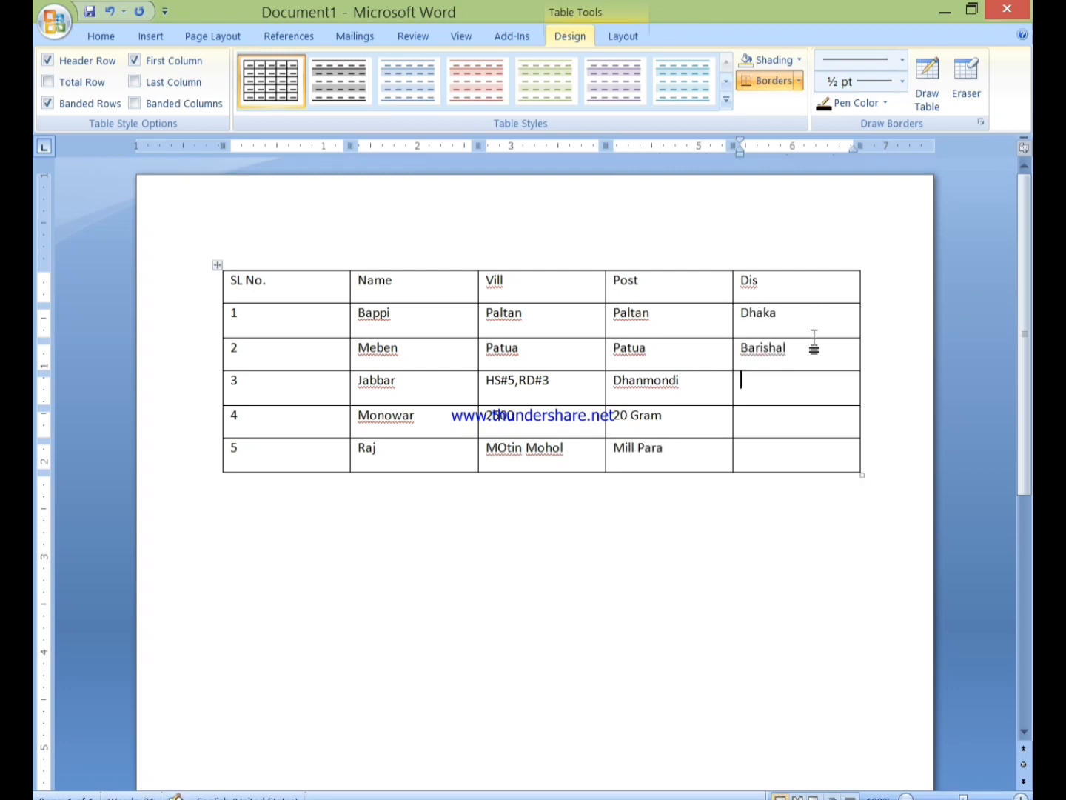
pyautogui.write('Dhaka')
pyautogui.press('Down')
pyautogui.write('20 Gram')
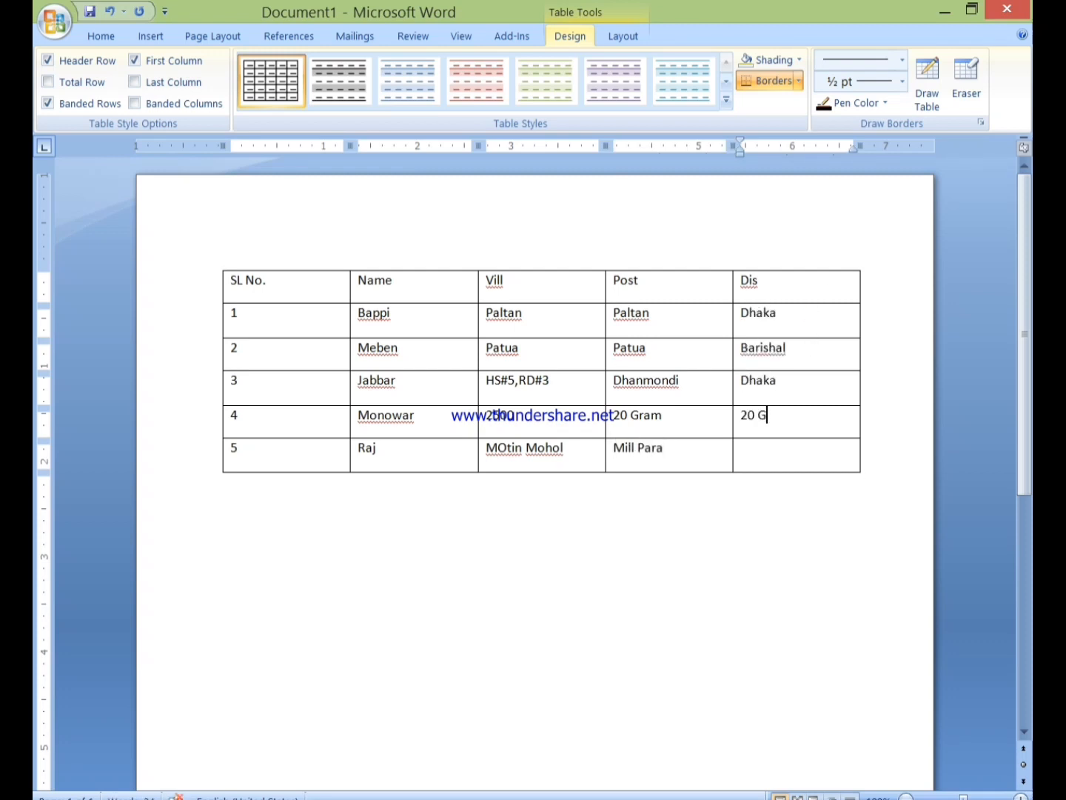
pyautogui.press('Down')
pyautogui.write('Kushtia')
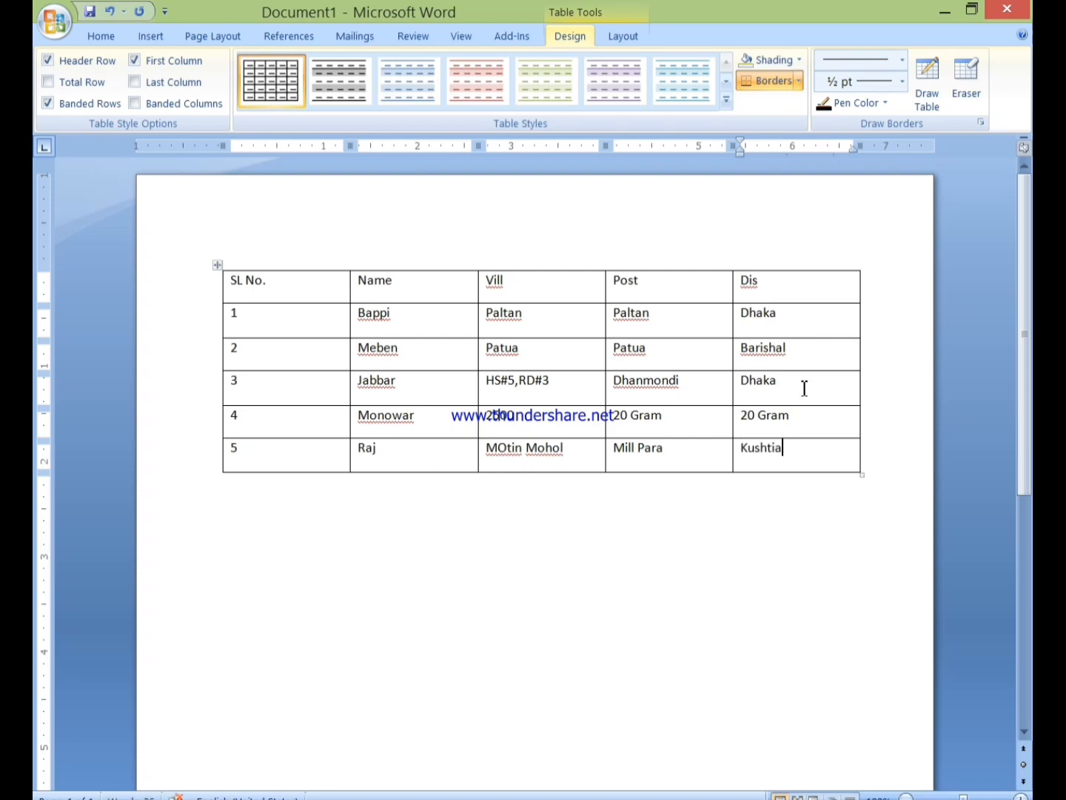
pyautogui.hotkey('ctrl', 's')
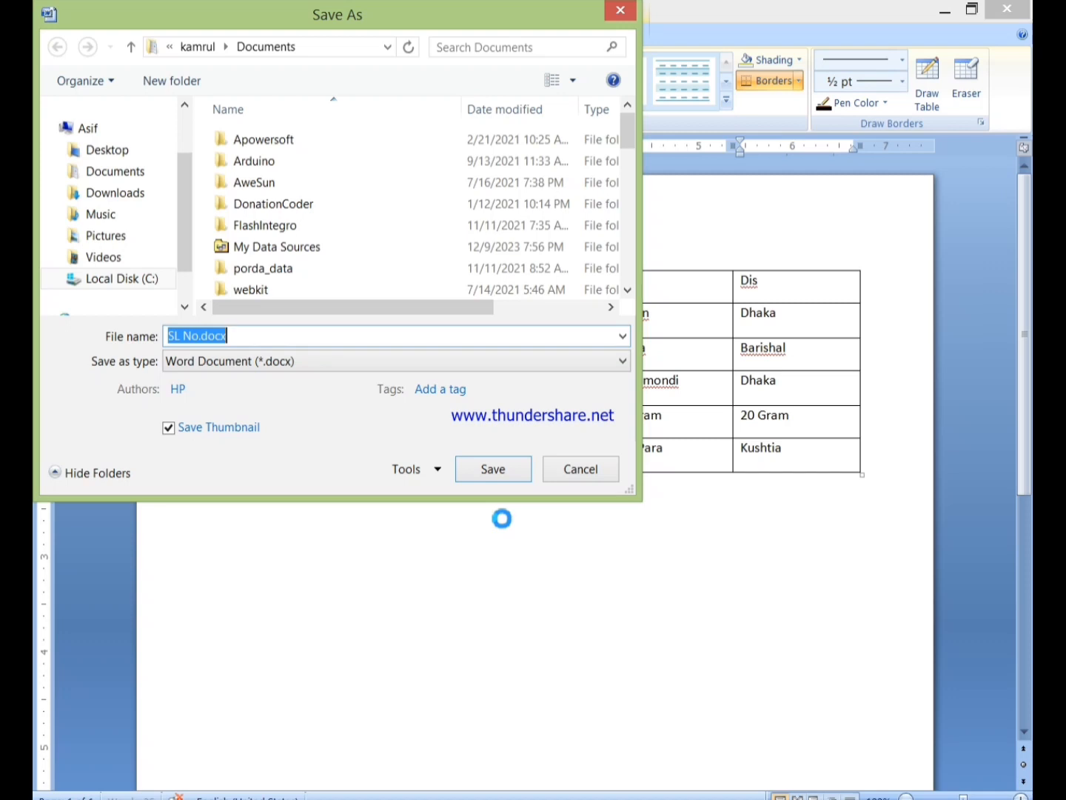
# Save the table document as Address in the Documents folder
pyautogui.write('Address')
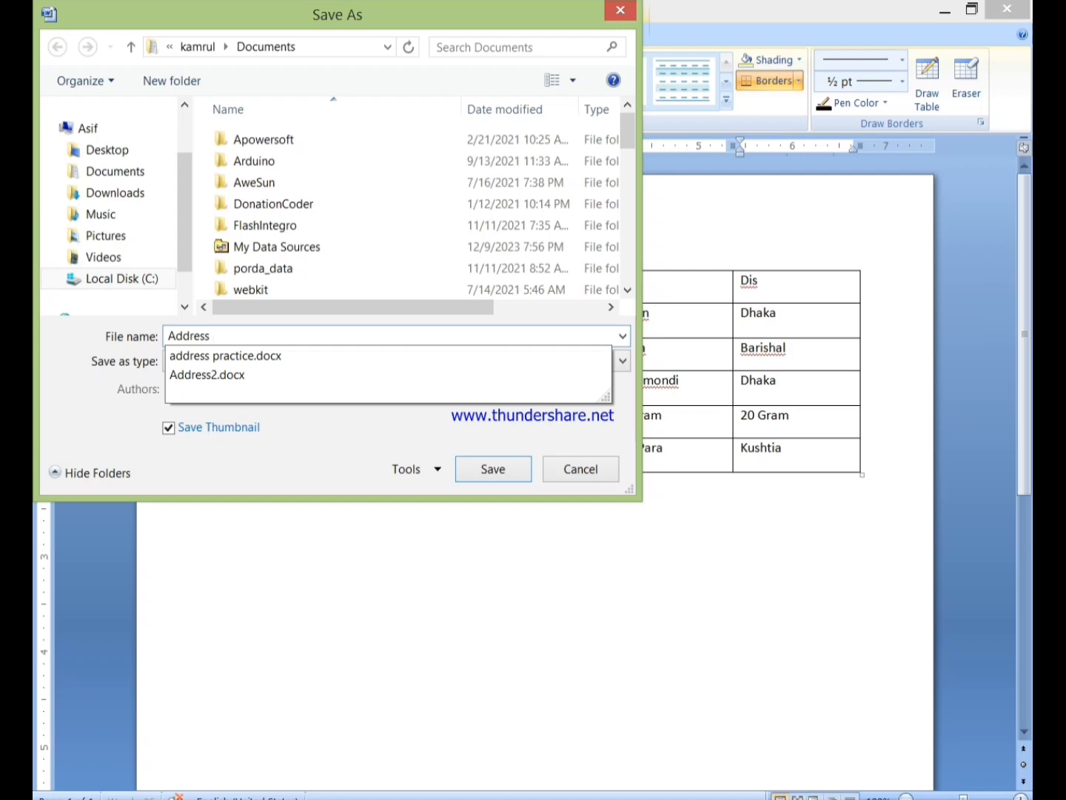
pyautogui.press('Return')
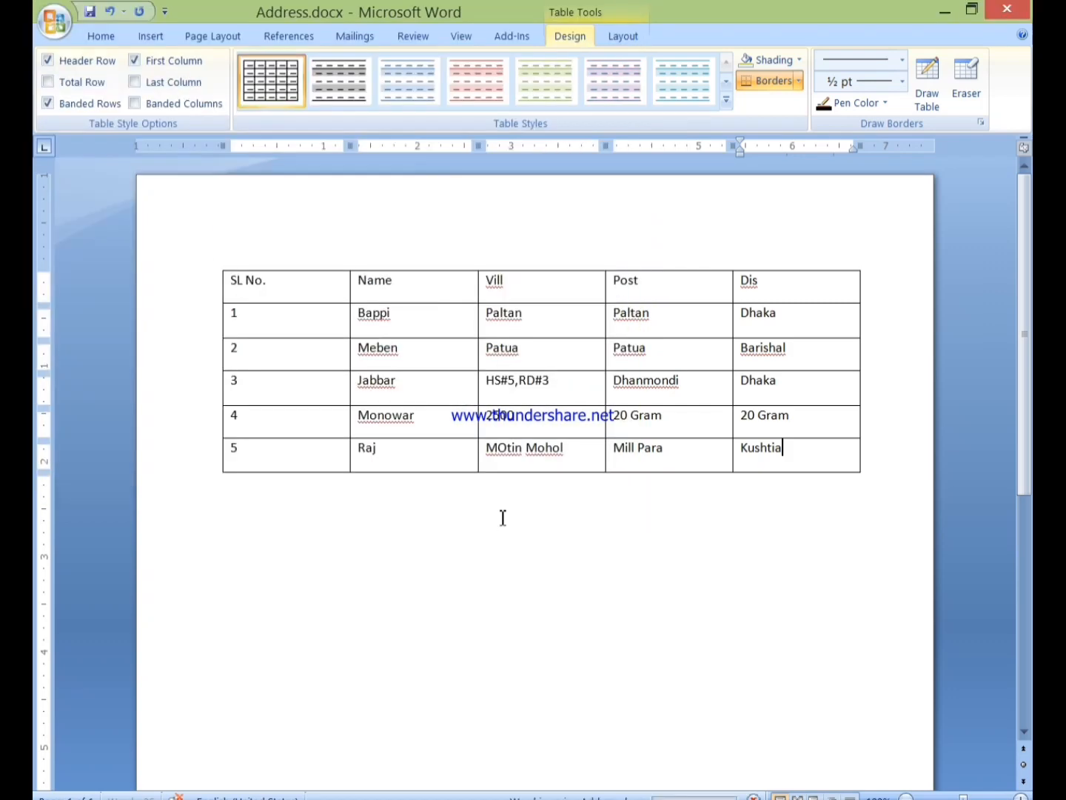
# Create a new blank document from the Office button menu
pyautogui.click(50, 23)
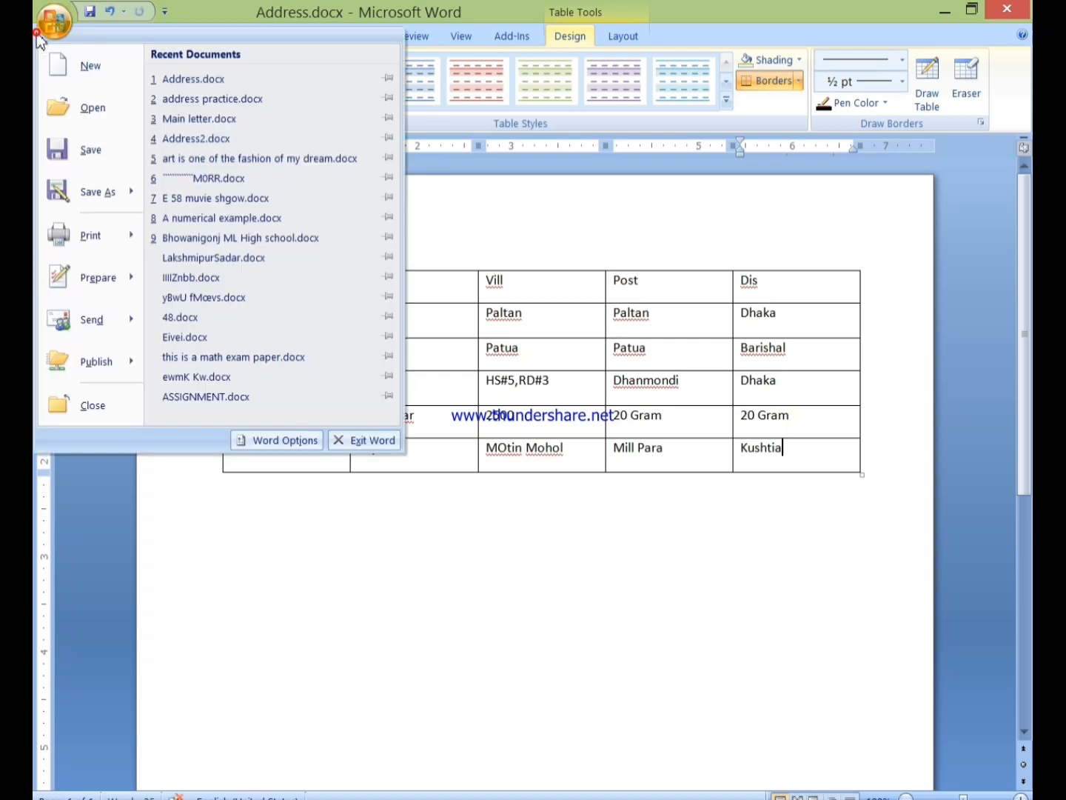
pyautogui.click(68, 77)
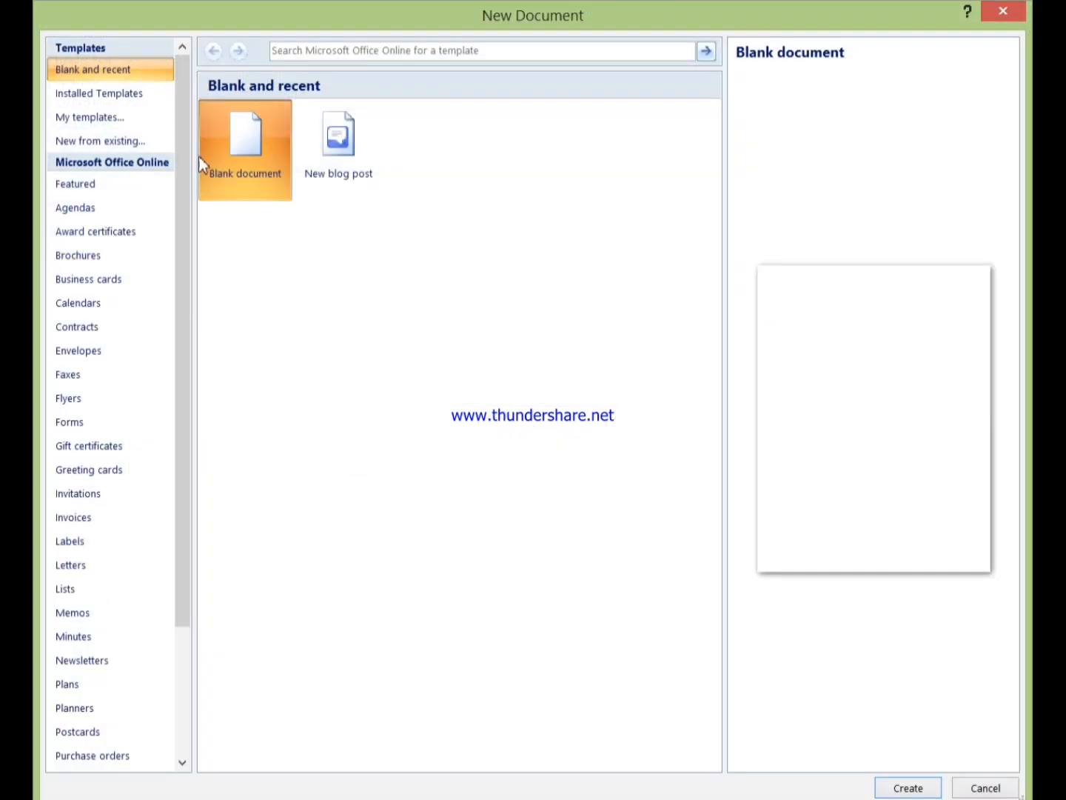
pyautogui.click(907, 784)
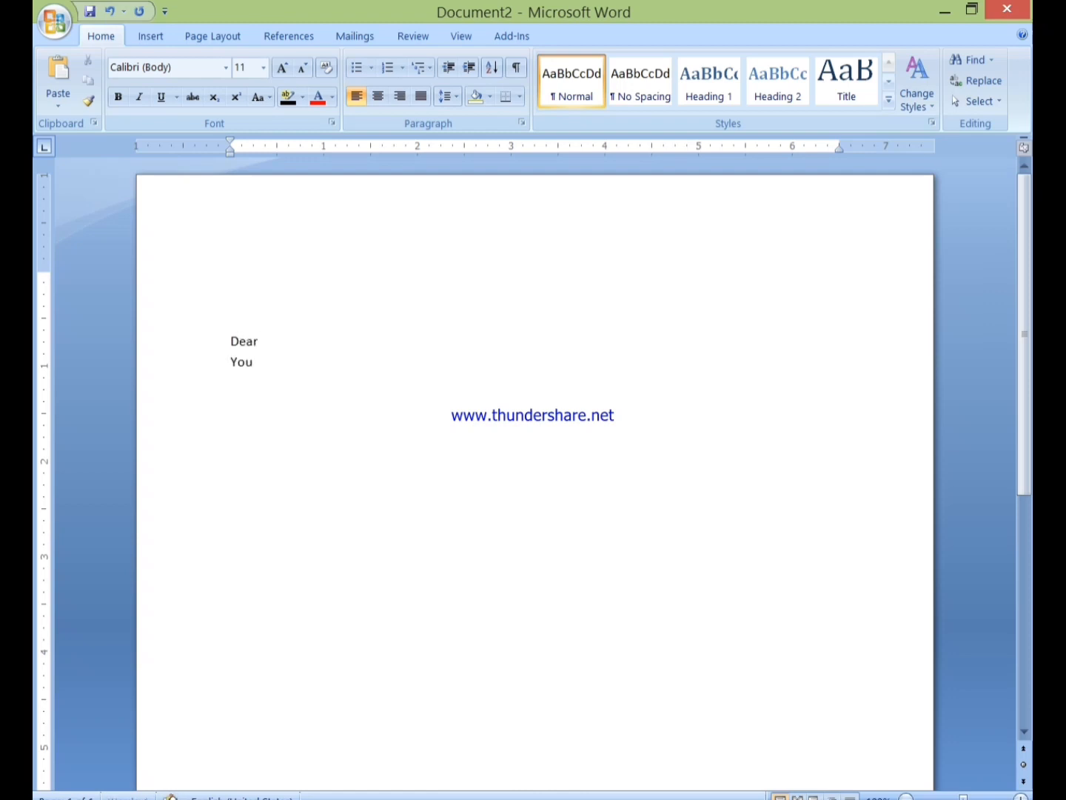
# Type the interview invitation for 11-12-2023, 10:00 AM, with superscript 2nd, closing 'With best regards Sincerely Yours'
pyautogui.write('requested to join ')
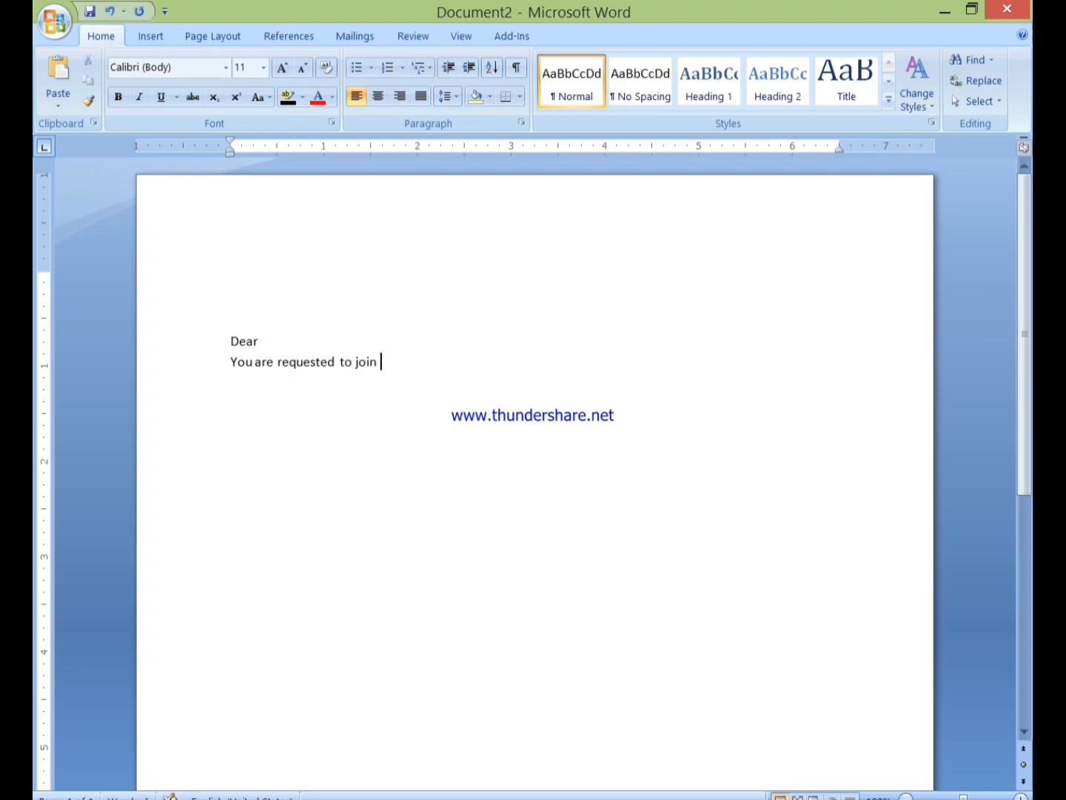
pyautogui.write('an interview with us on Date 11-12-20')
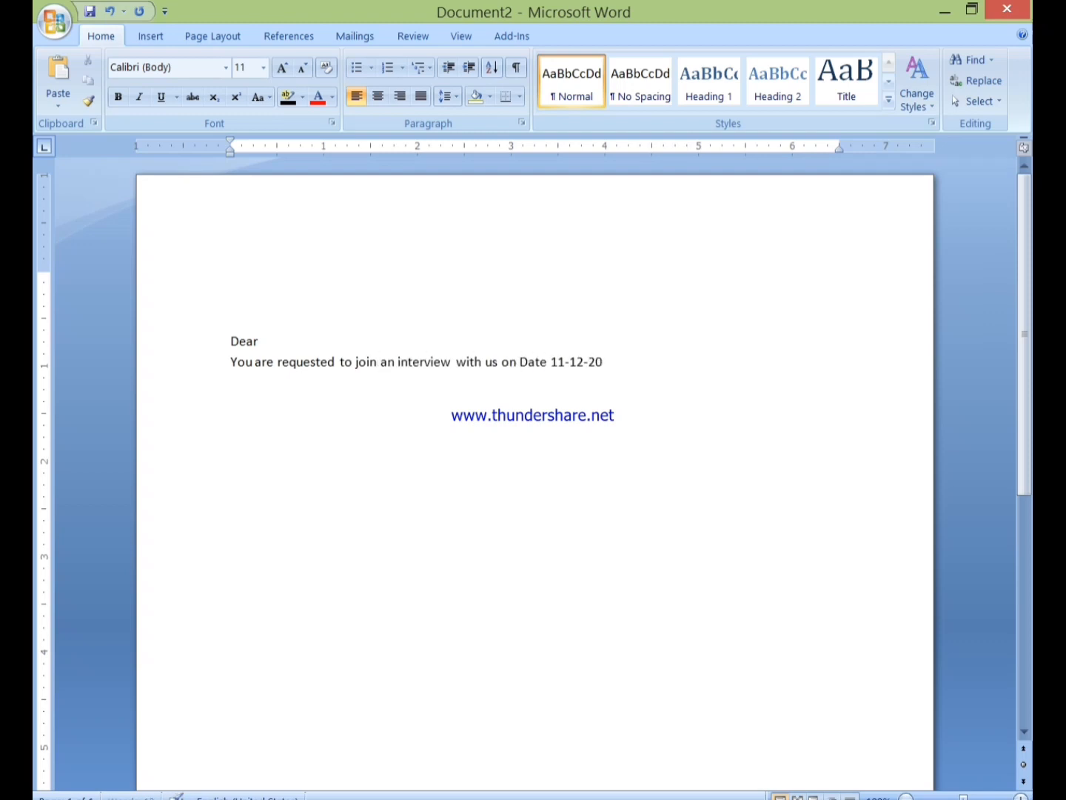
pyautogui.write('23 Time 10:00 AM in our office address- ')
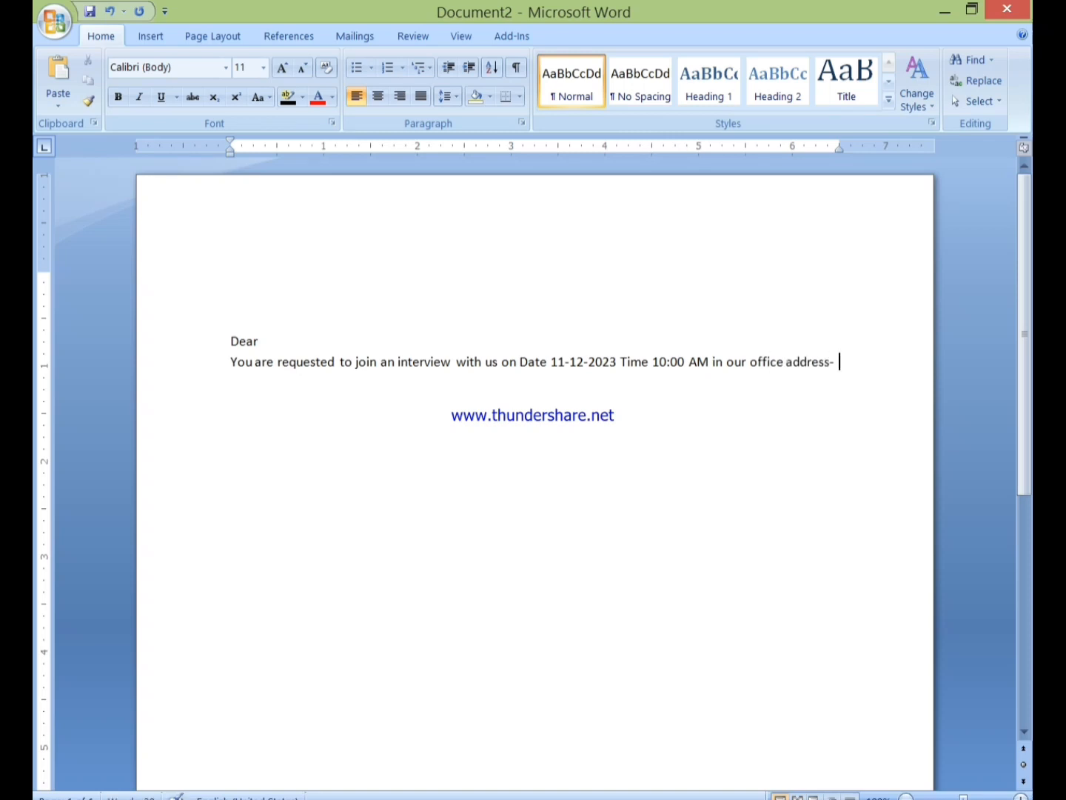
pyautogui.write('38 Banglabazar 2nd')
pyautogui.hotkey('shift', 'Left')
pyautogui.hotkey('shift', 'Left')
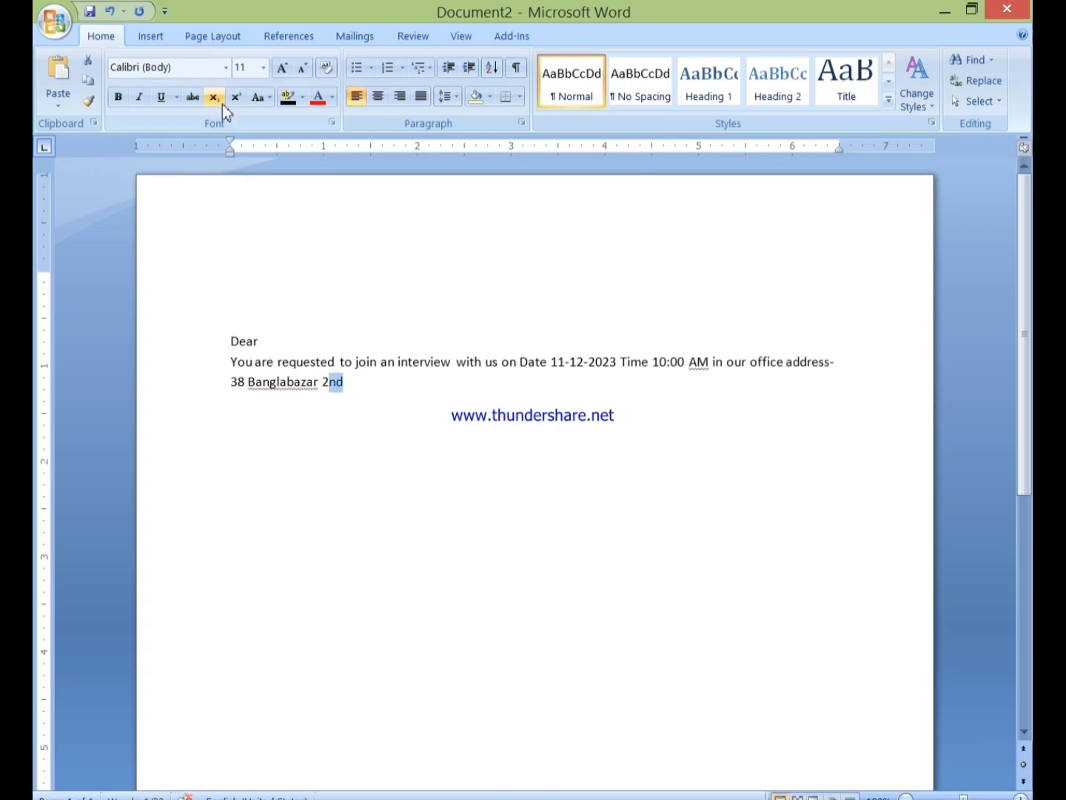
pyautogui.click(236, 97)
pyautogui.write('cf')
pyautogui.press('BackSpace')
pyautogui.press('BackSpace')
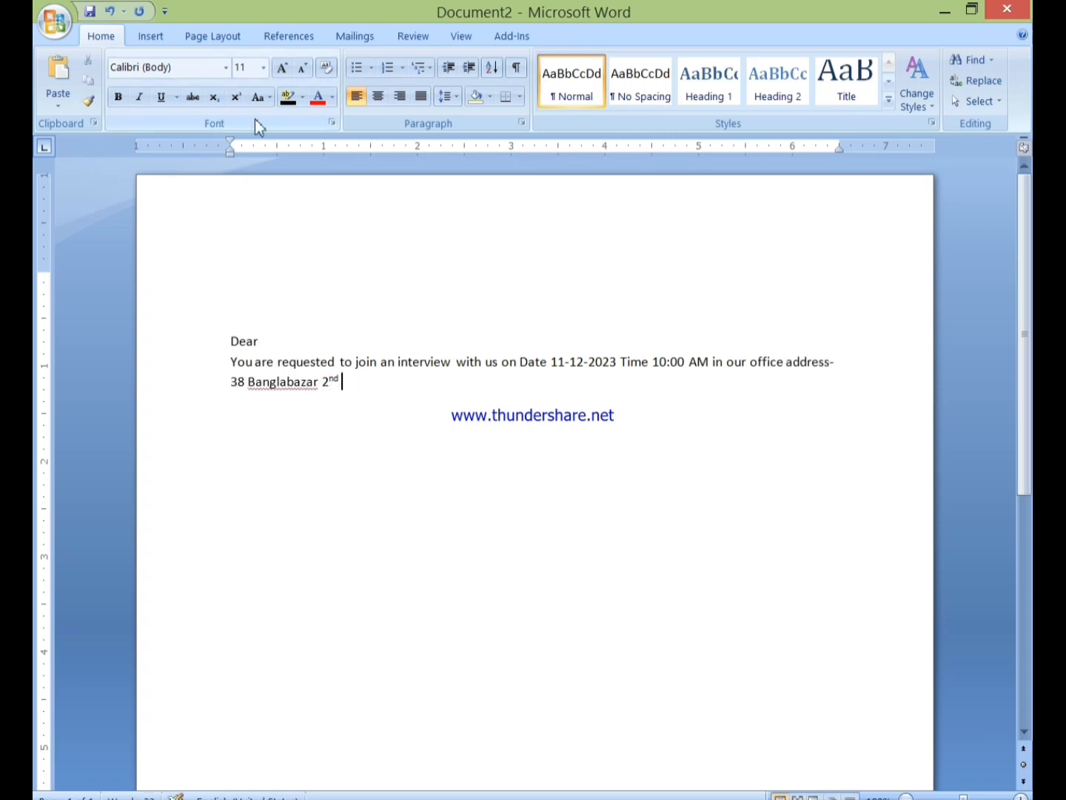
pyautogui.write('floor, Dhaka . For')
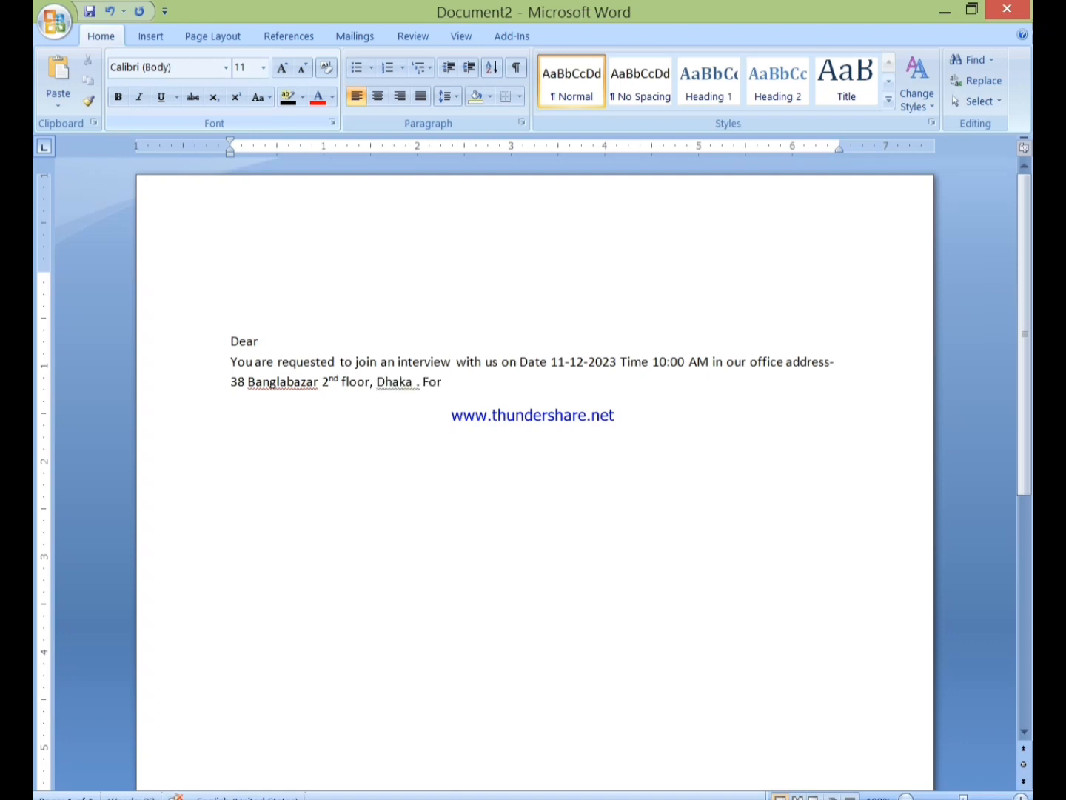
pyautogui.write(' your concern you have to know that you will')
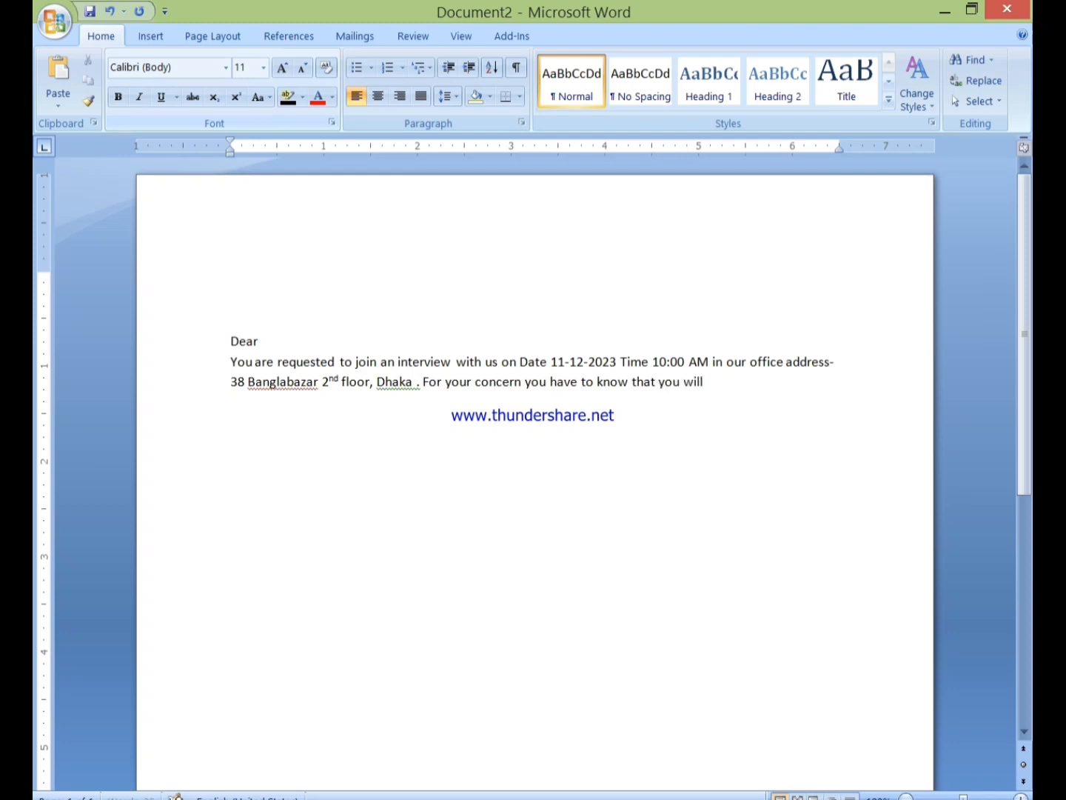
pyautogui.write(' not get any TA/ DA ')
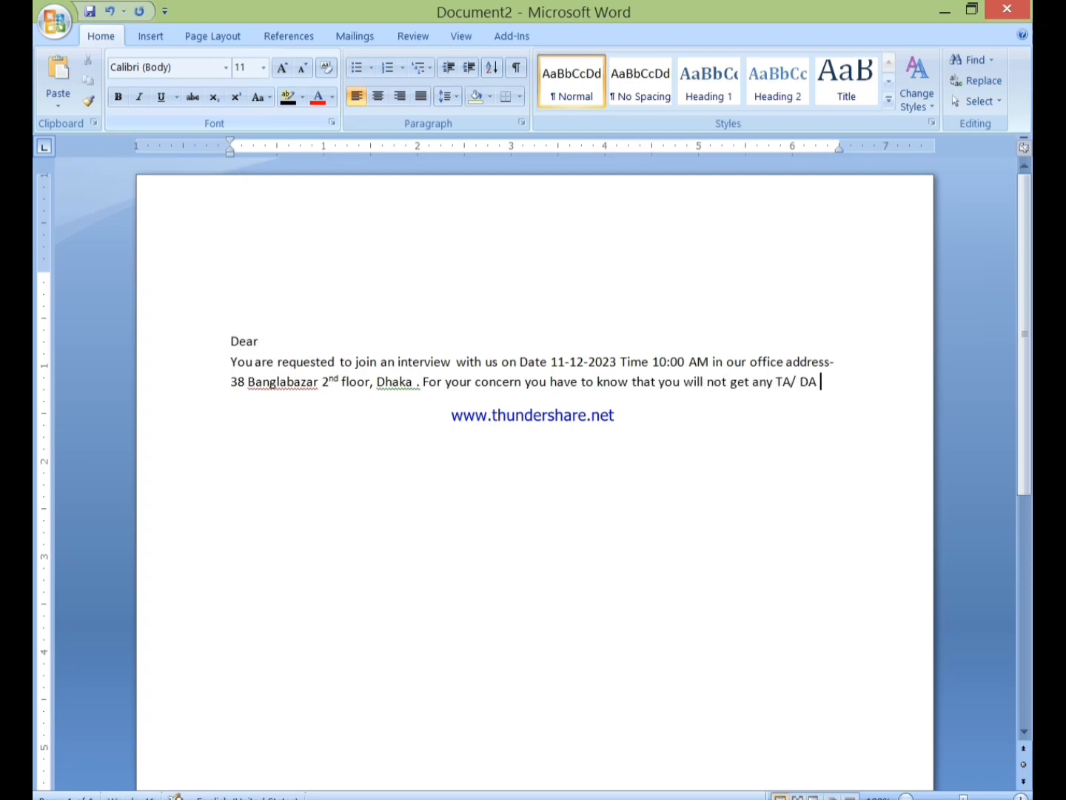
pyautogui.write('for Interview')
pyautogui.press('Return')
pyautogui.write('With best regards Sincerely')
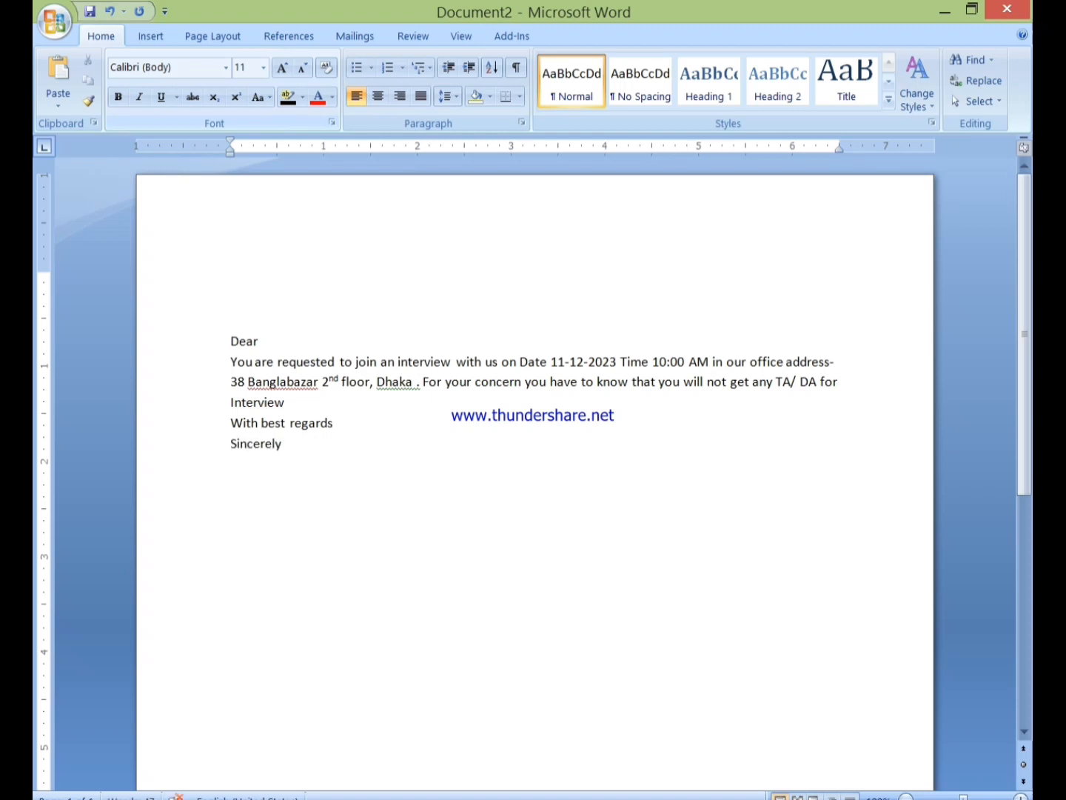
pyautogui.write(' Yours')
pyautogui.hotkey('ctrl', 's')
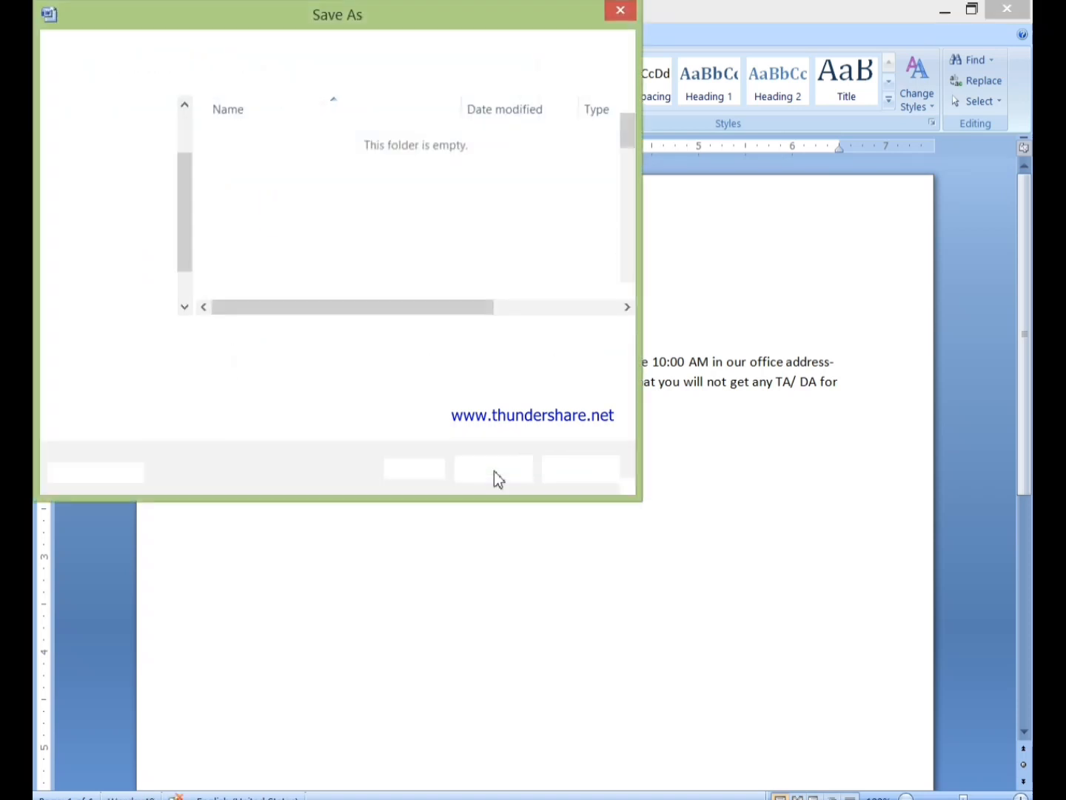
pyautogui.write('Main LEtter')
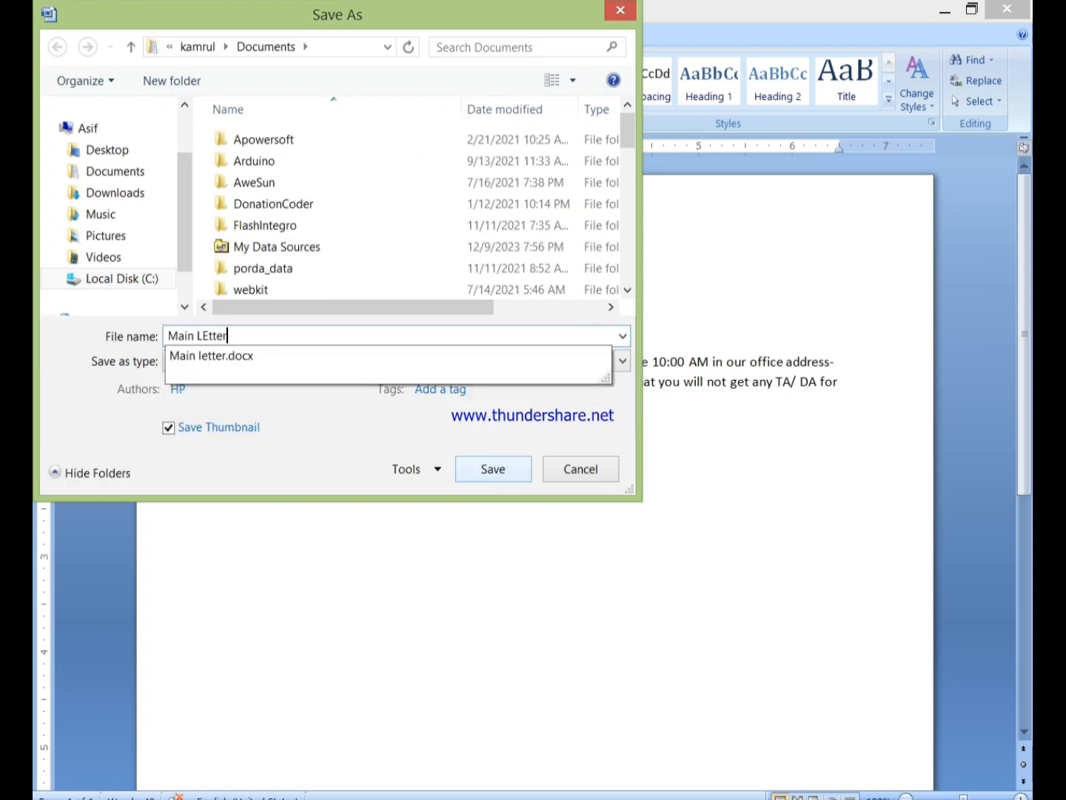
pyautogui.click(480, 467)
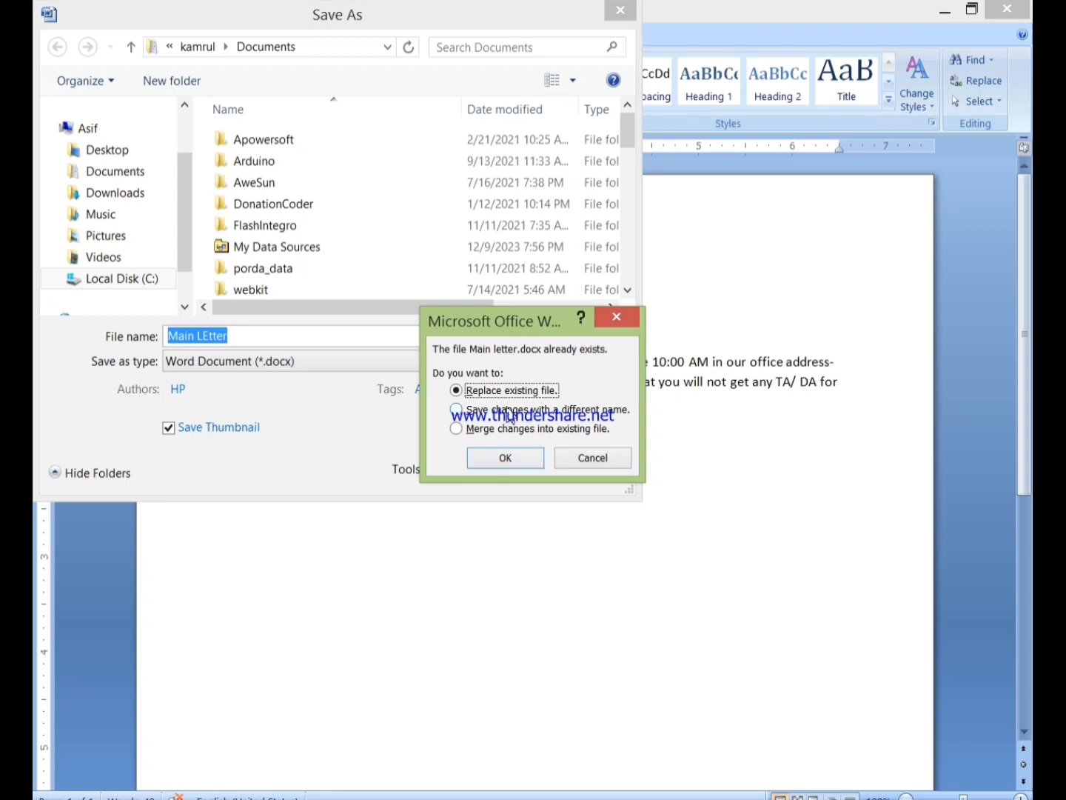
pyautogui.click(499, 414)
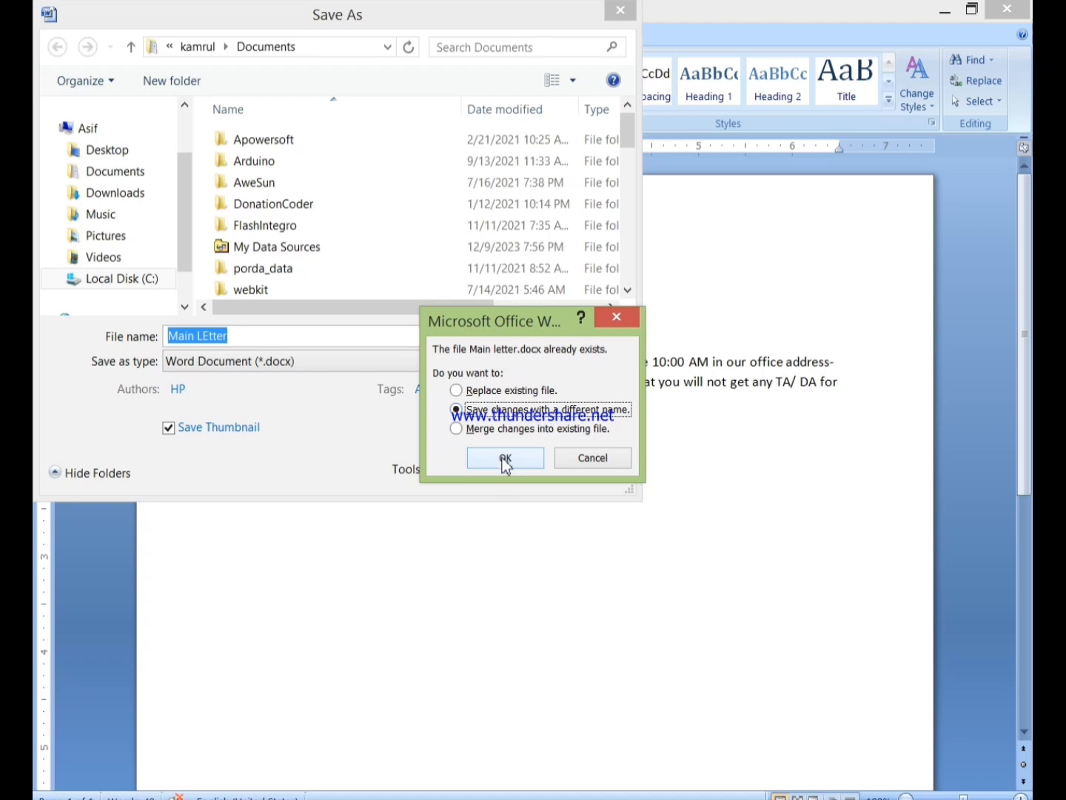
pyautogui.click(532, 457)
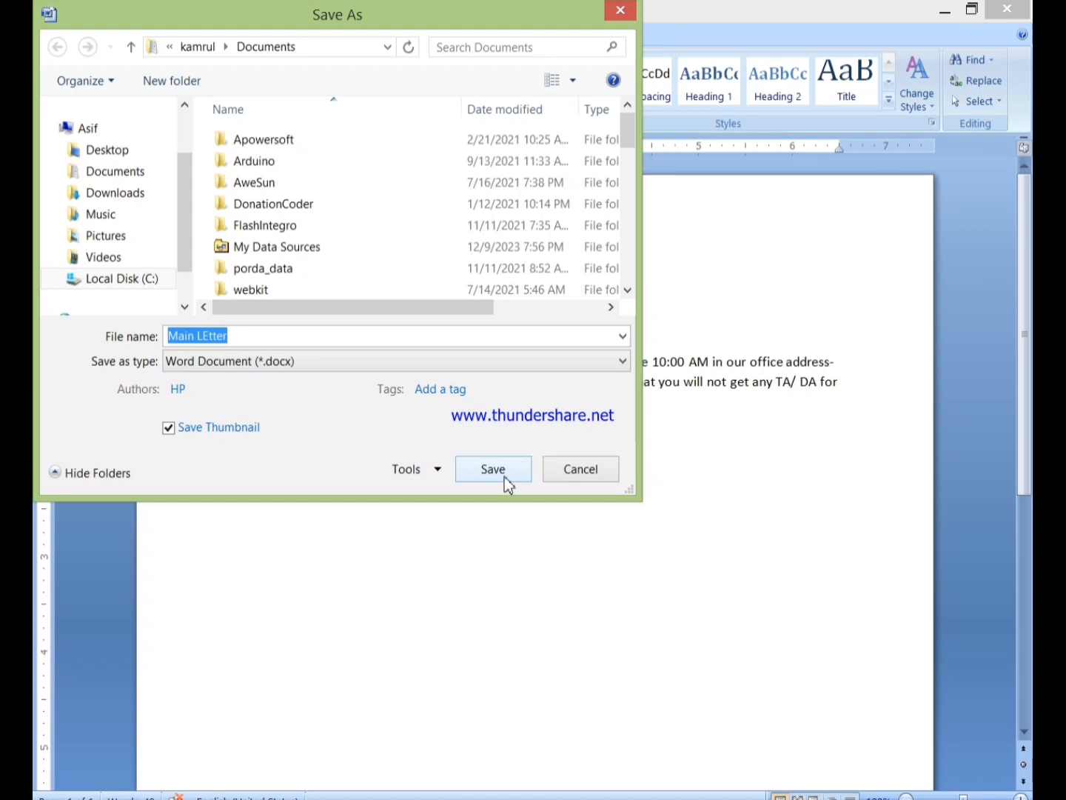
pyautogui.click(508, 484)
pyautogui.click(511, 411)
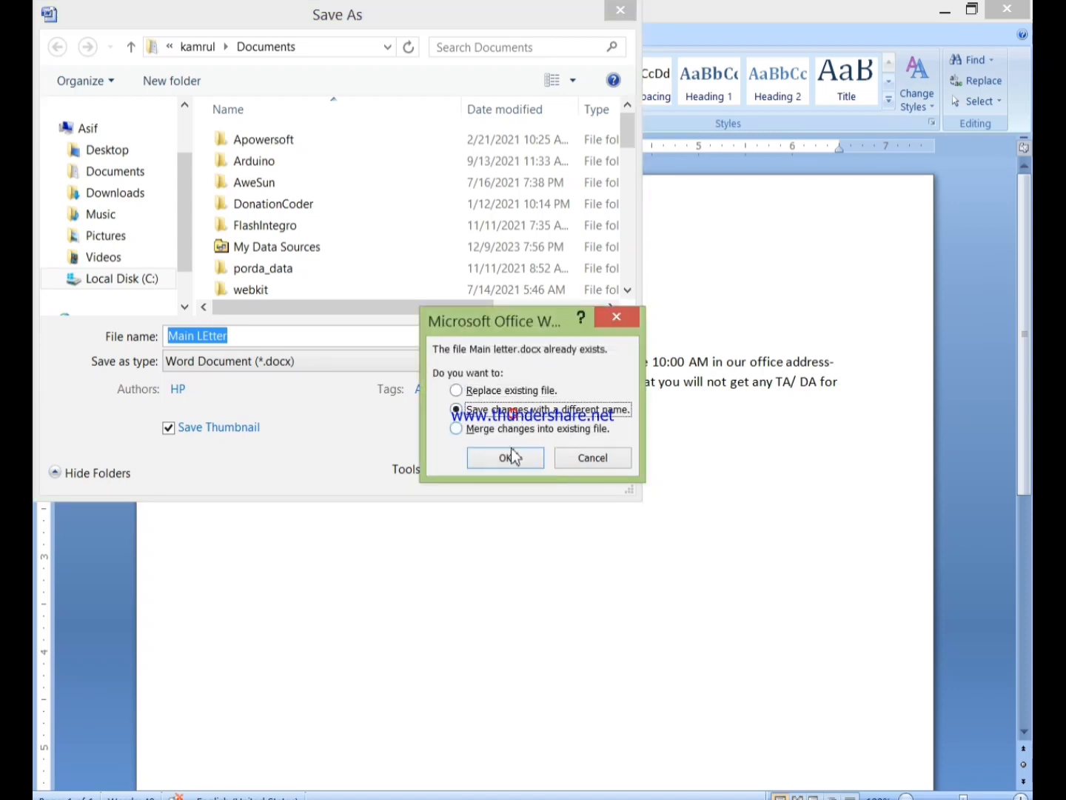
pyautogui.click(511, 458)
pyautogui.click(626, 11)
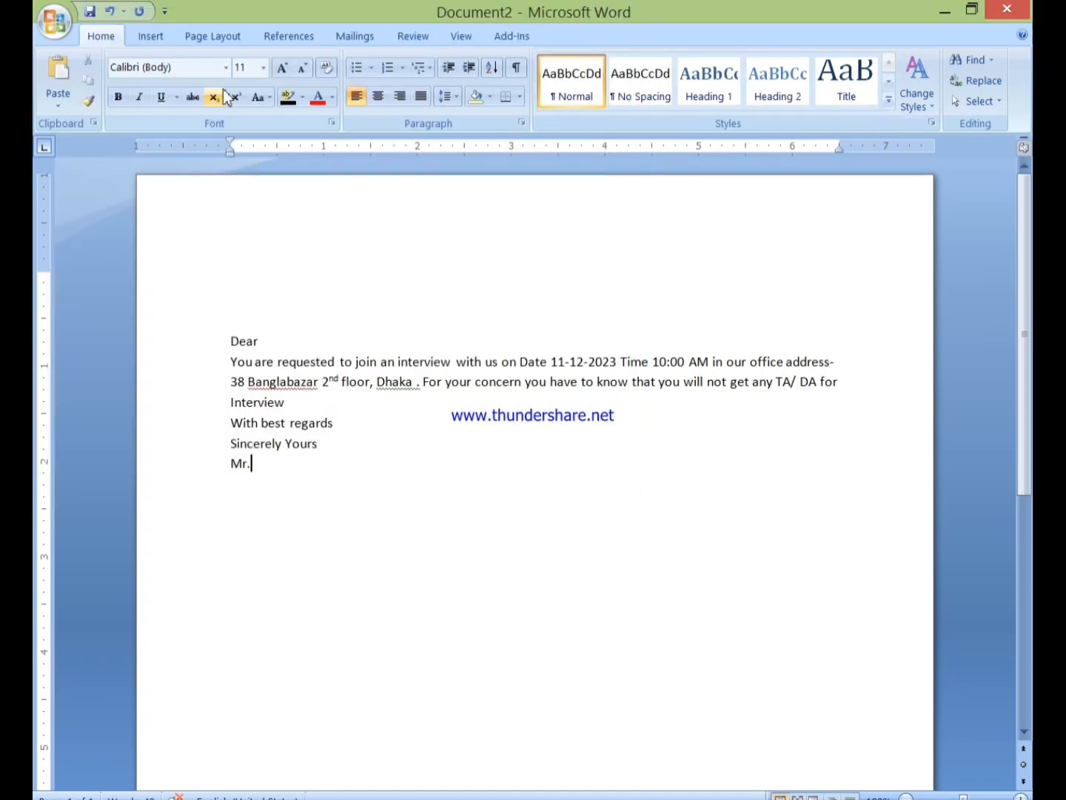
# Make the document a mail-merge Letters document and start typing a new recipient list
pyautogui.click(244, 315)
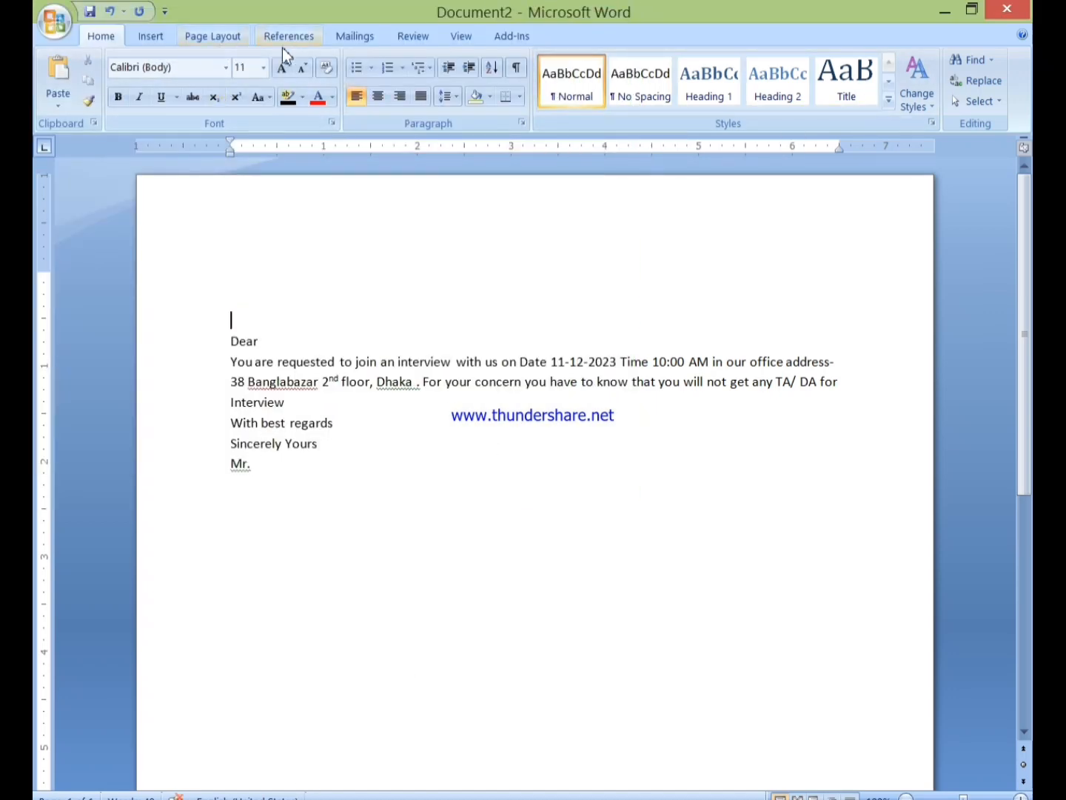
pyautogui.click(340, 37)
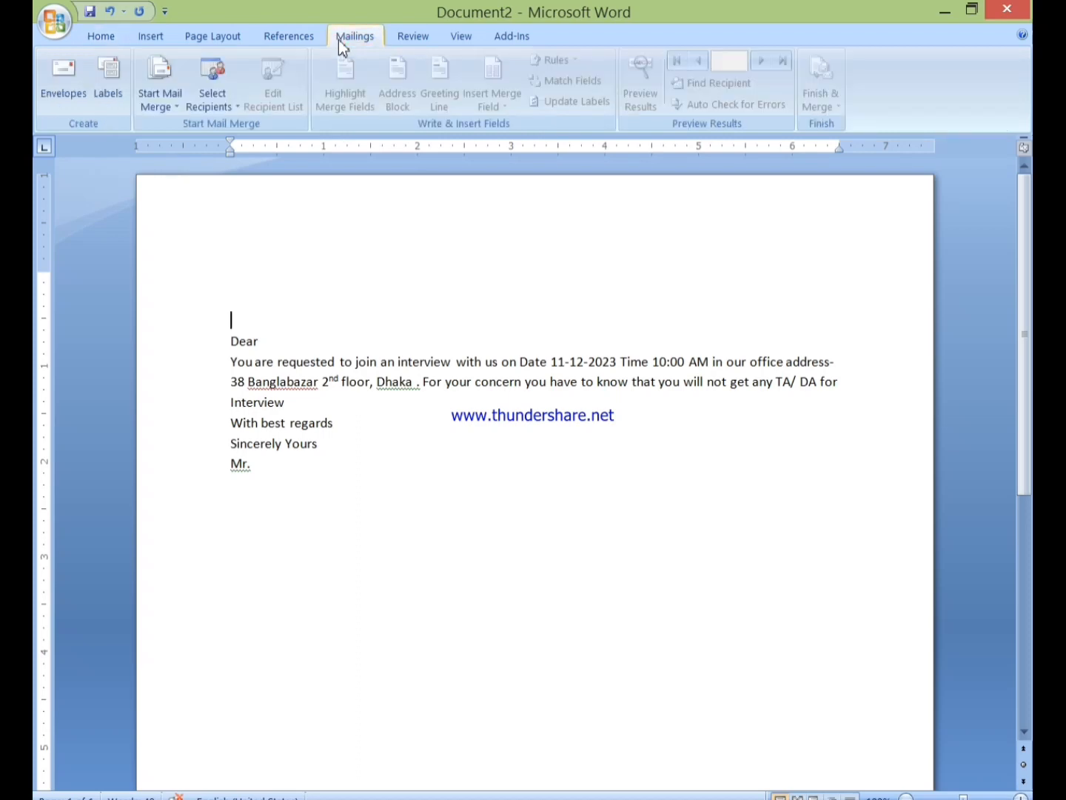
pyautogui.click(168, 103)
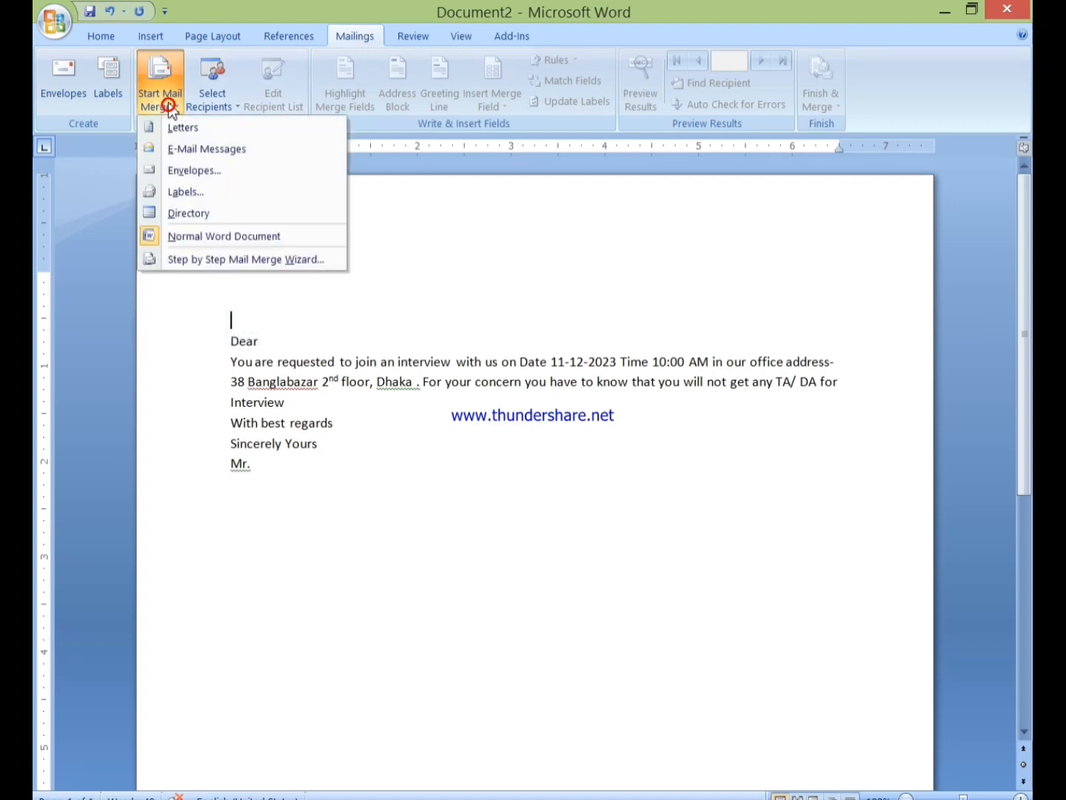
pyautogui.click(193, 135)
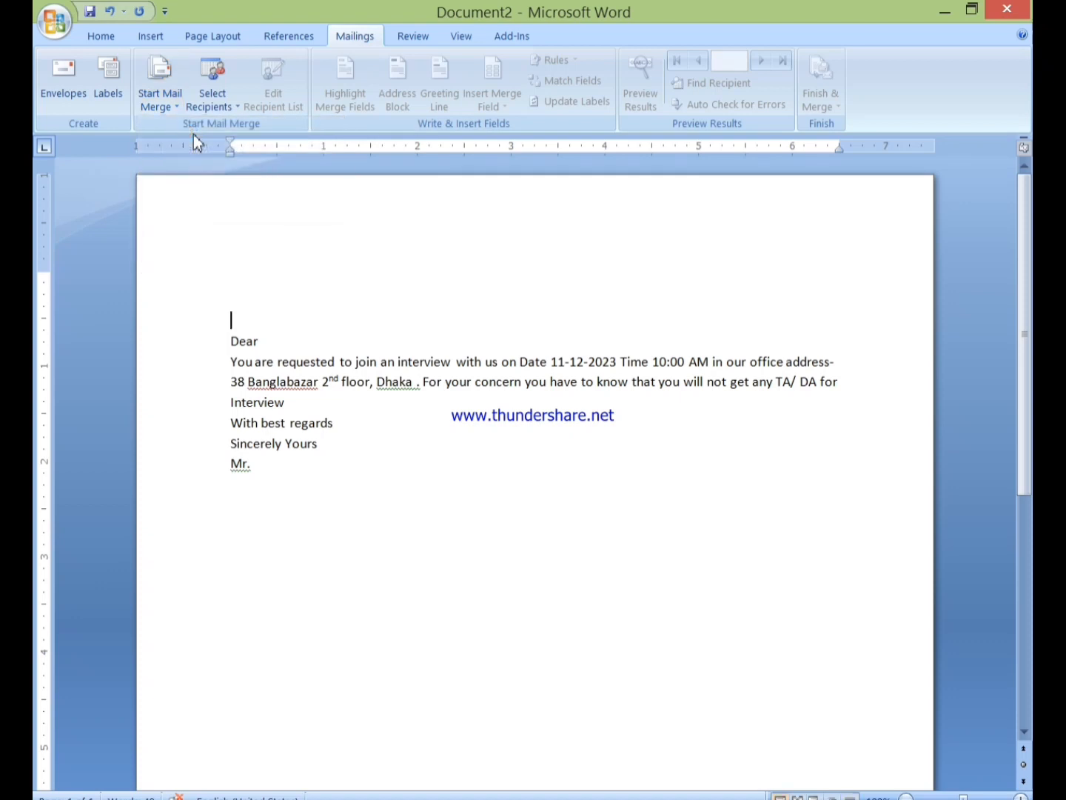
pyautogui.click(157, 104)
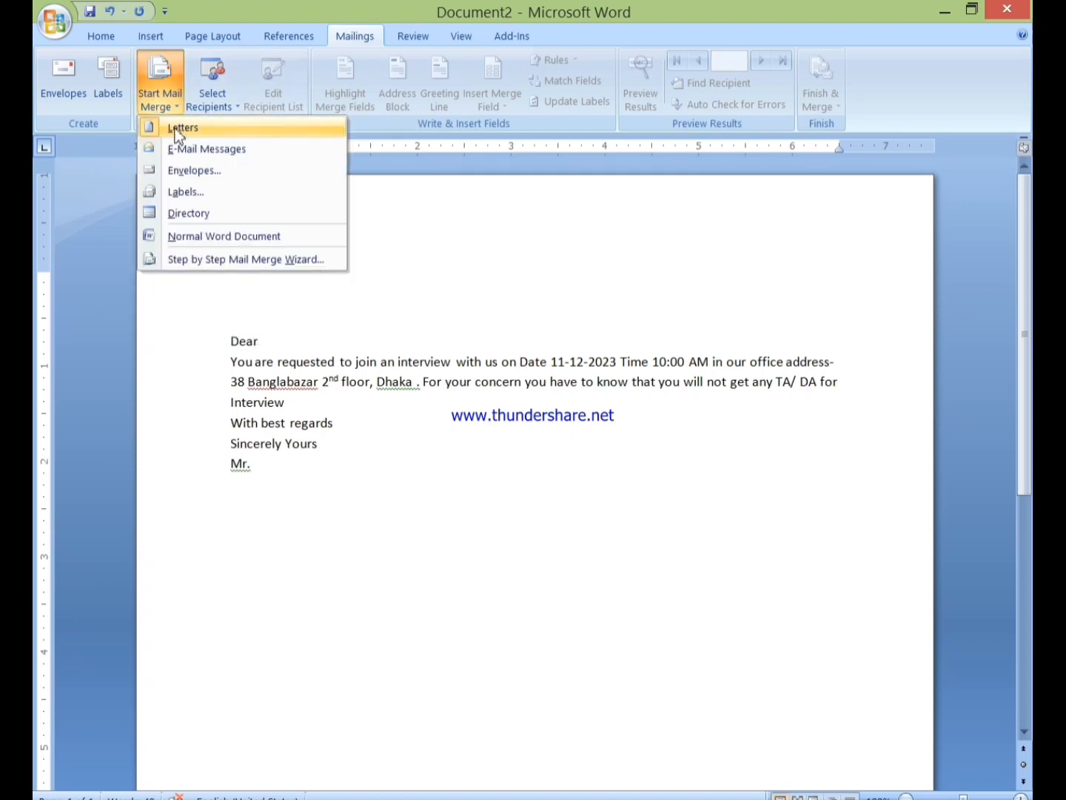
pyautogui.click(178, 129)
pyautogui.click(211, 103)
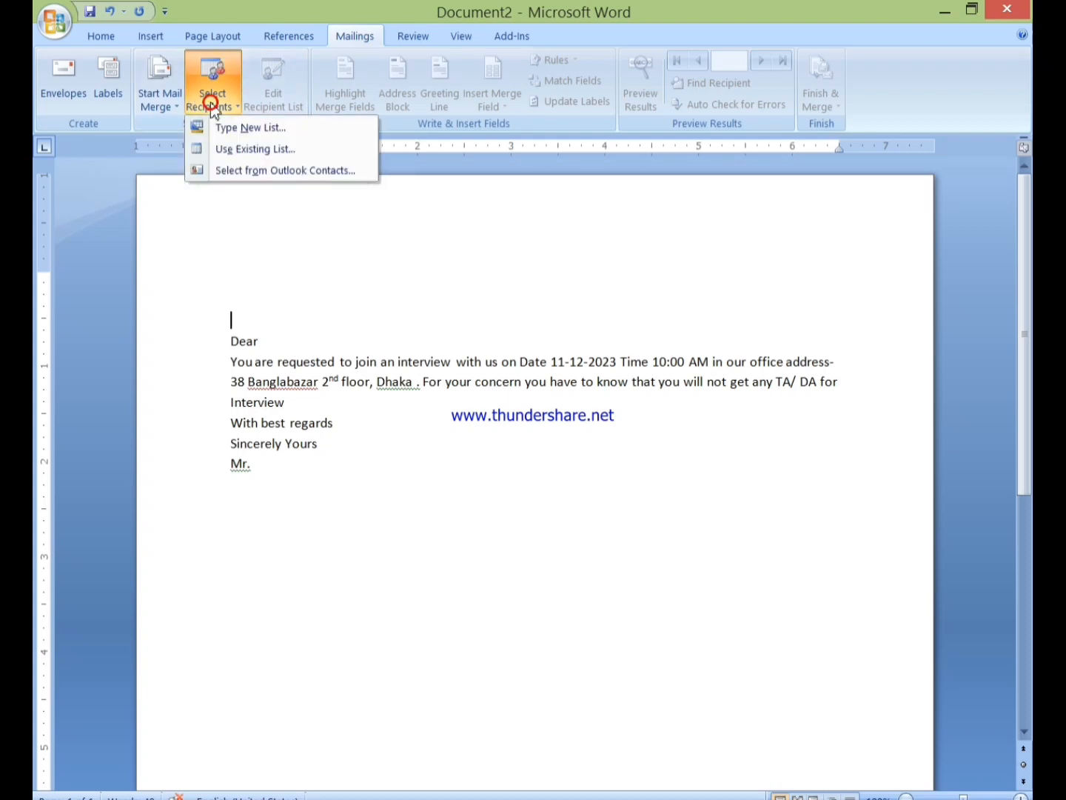
pyautogui.click(251, 129)
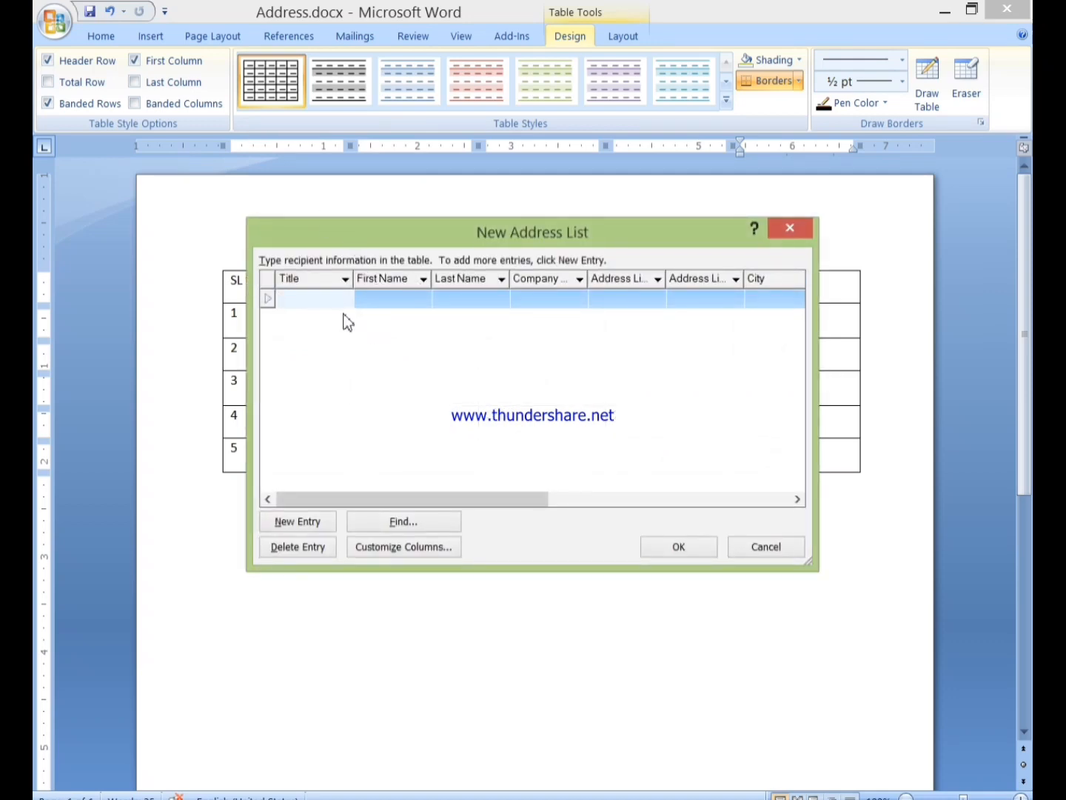
# Close the empty list, try Address.docx as the recipient source, dismiss the error and save
pyautogui.click(794, 223)
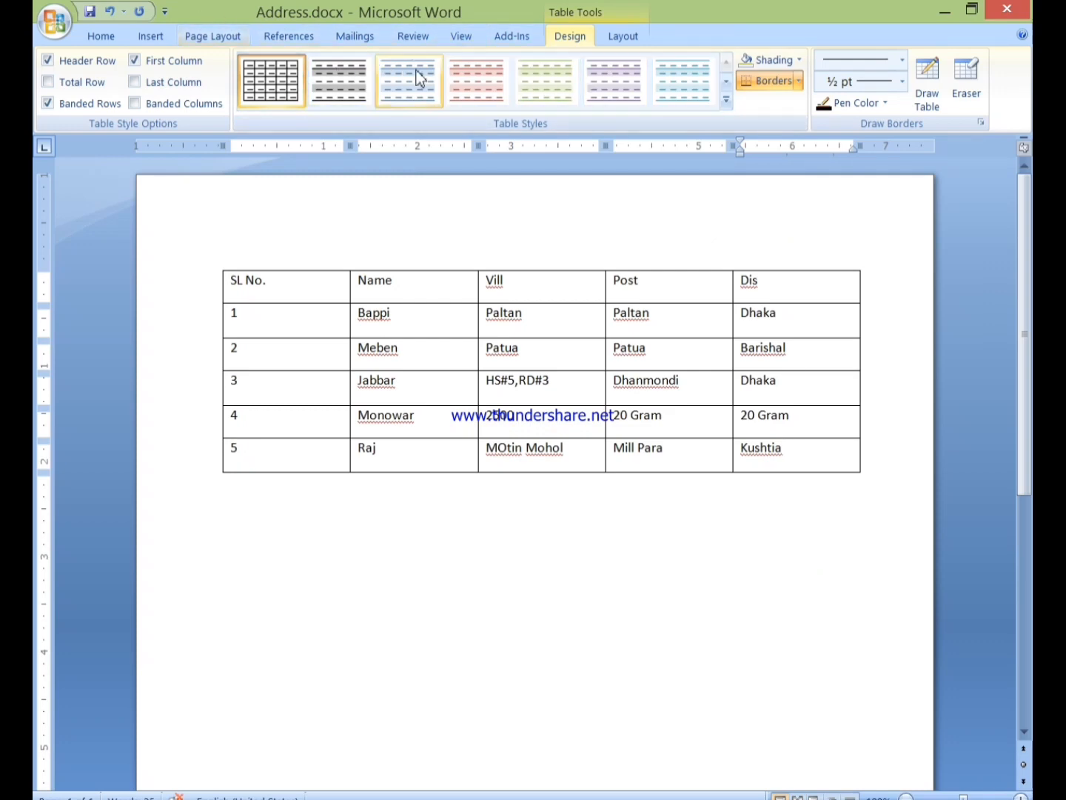
pyautogui.click(354, 35)
pyautogui.click(221, 87)
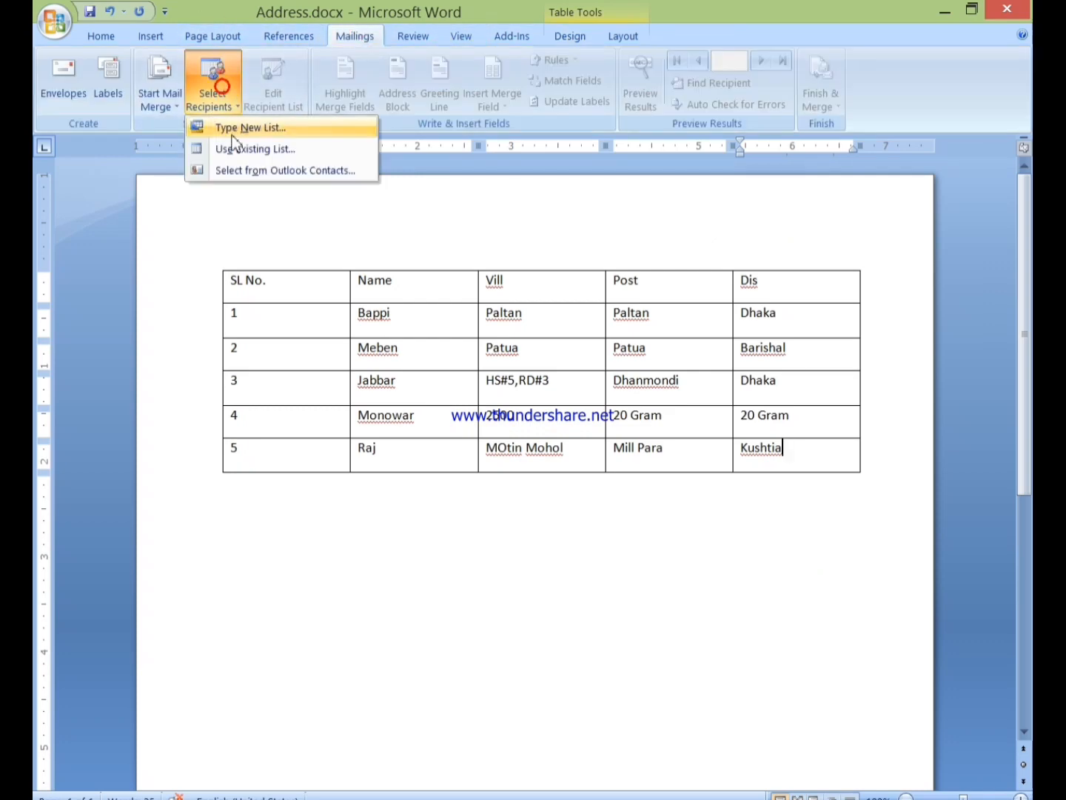
pyautogui.click(237, 148)
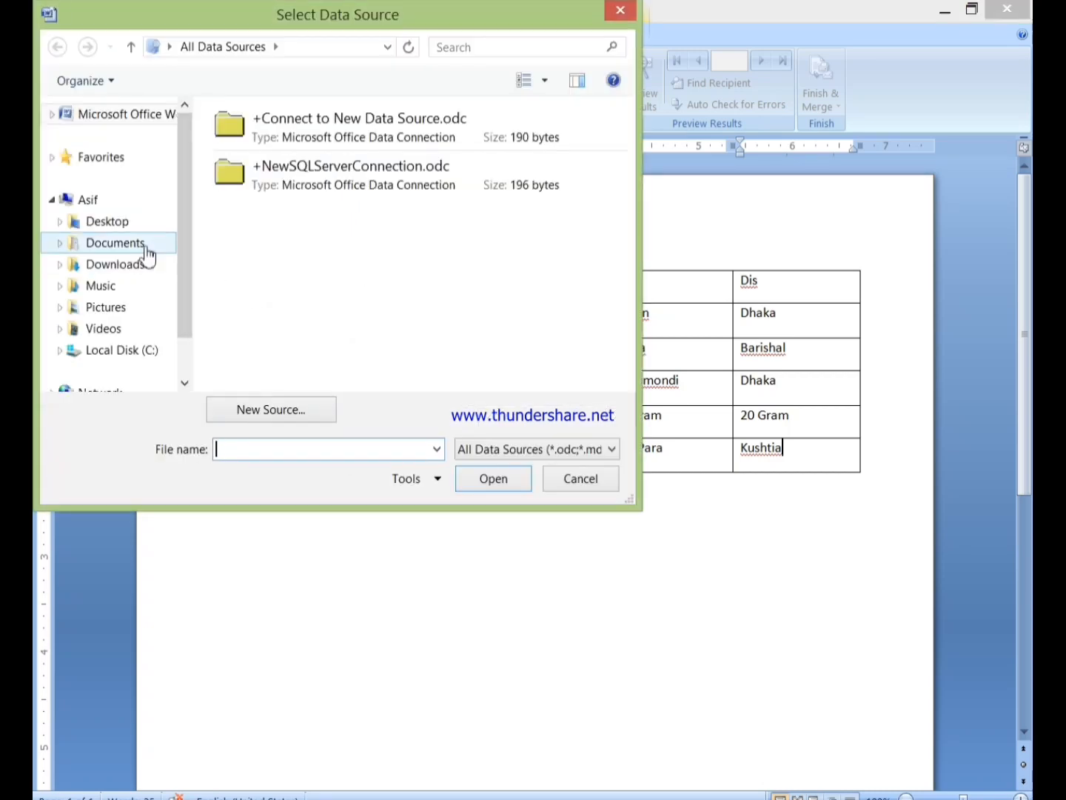
pyautogui.click(146, 250)
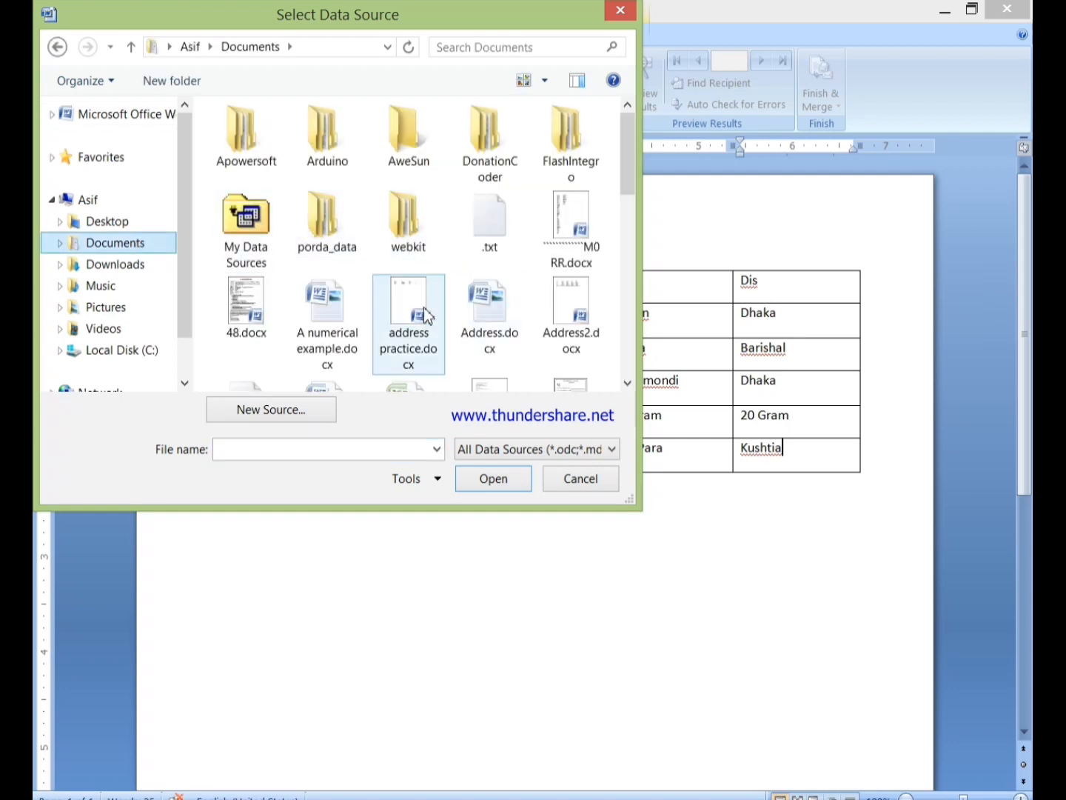
pyautogui.click(398, 326)
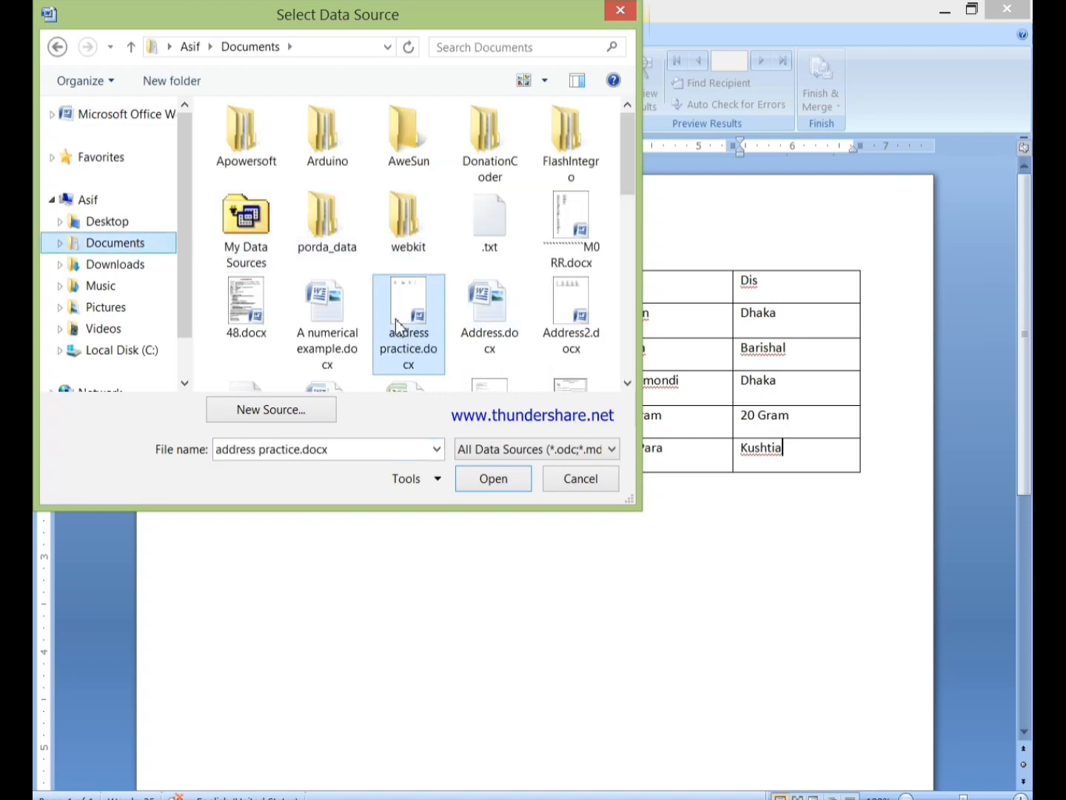
pyautogui.click(482, 338)
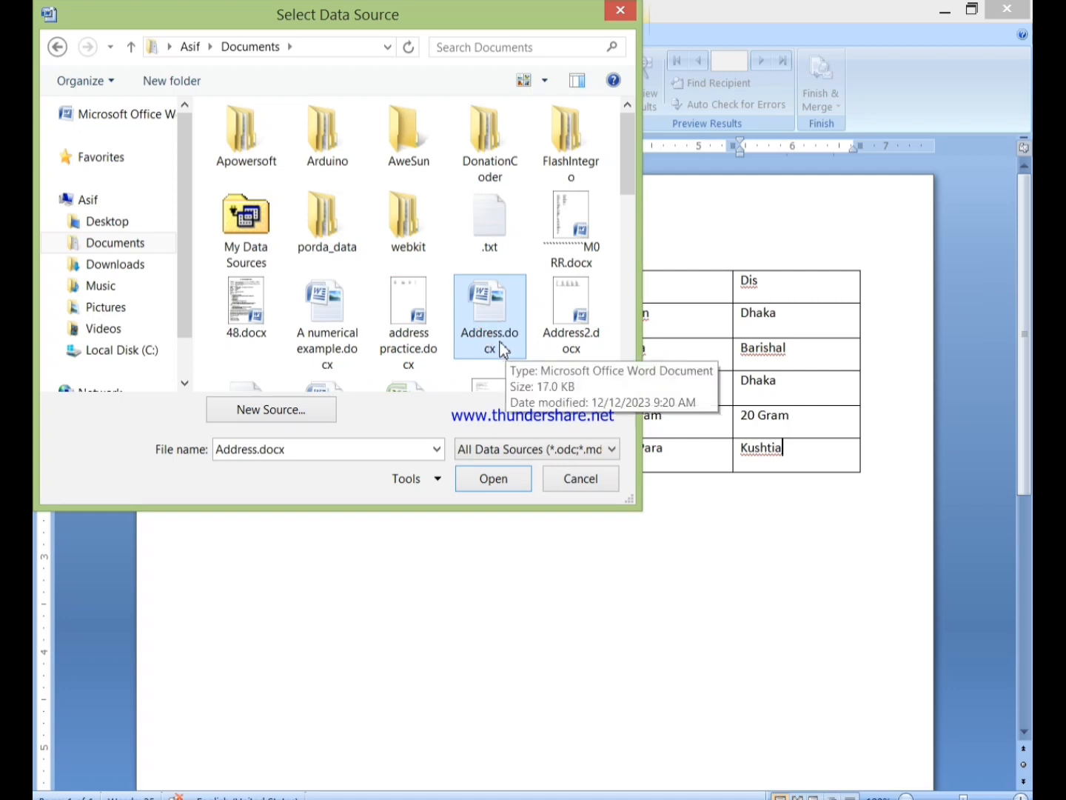
pyautogui.scroll(-1, 487, 330)
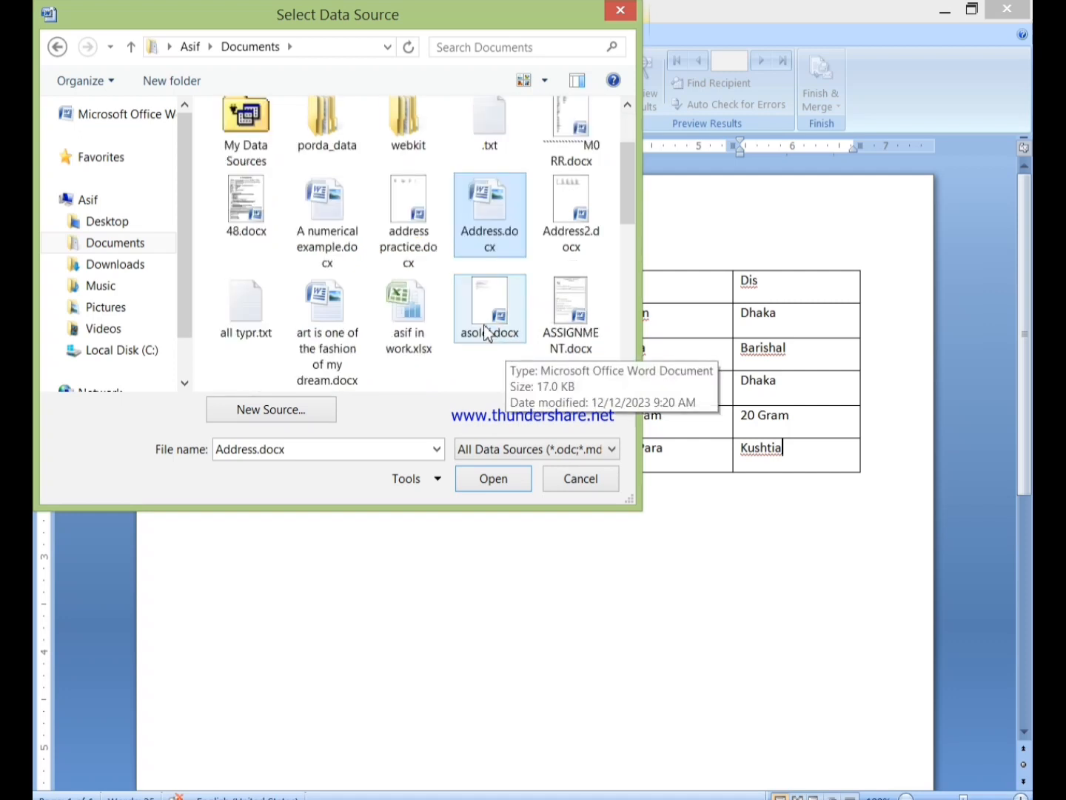
pyautogui.doubleClick(474, 228)
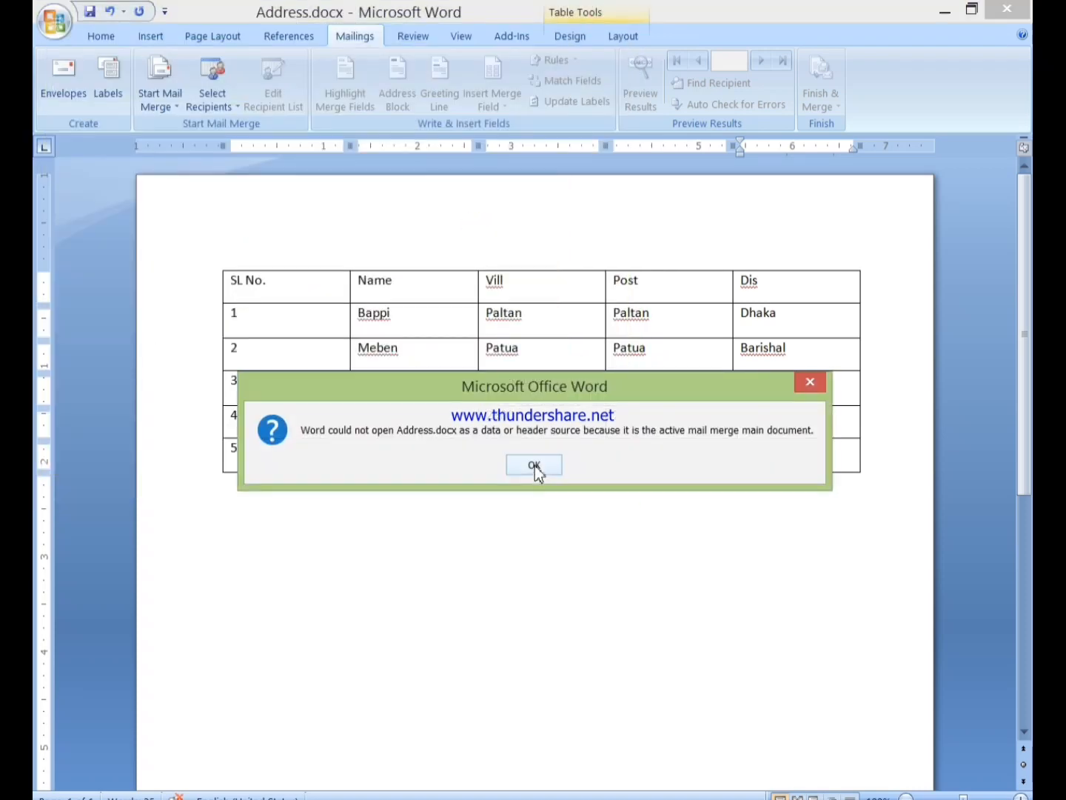
pyautogui.click(533, 465)
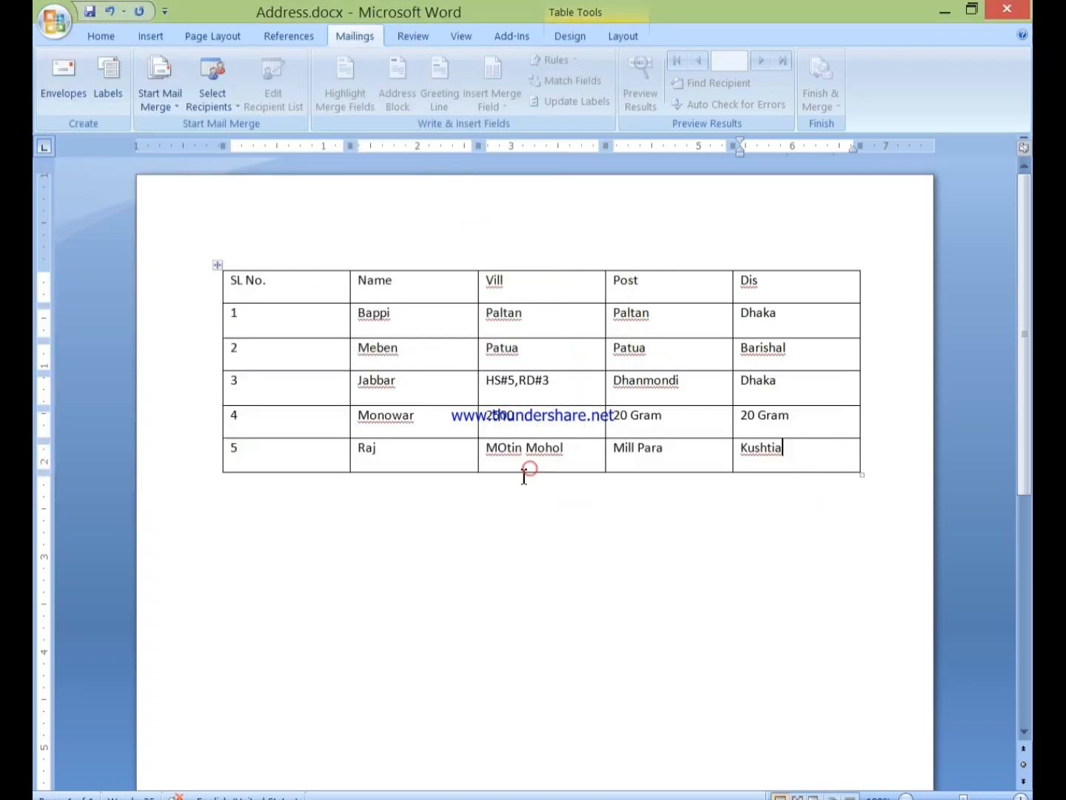
pyautogui.click(89, 15)
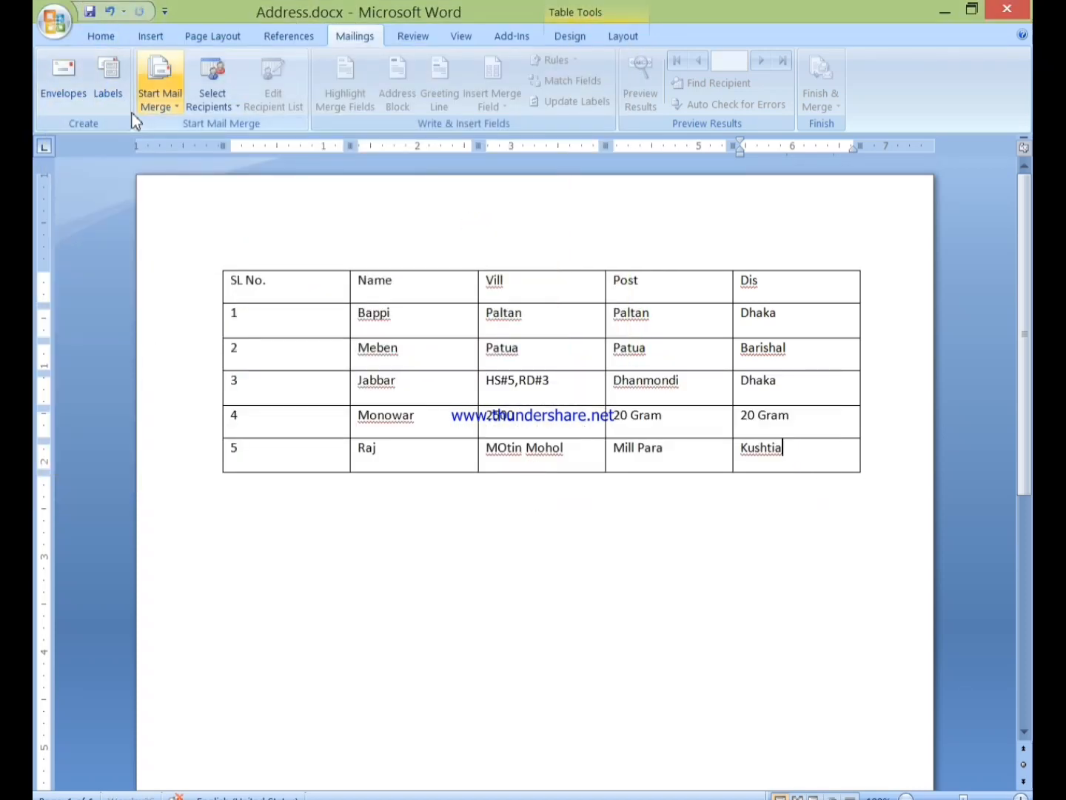
# Close Address.docx and attach it to the letter as the existing recipient list
pyautogui.click(1007, 10)
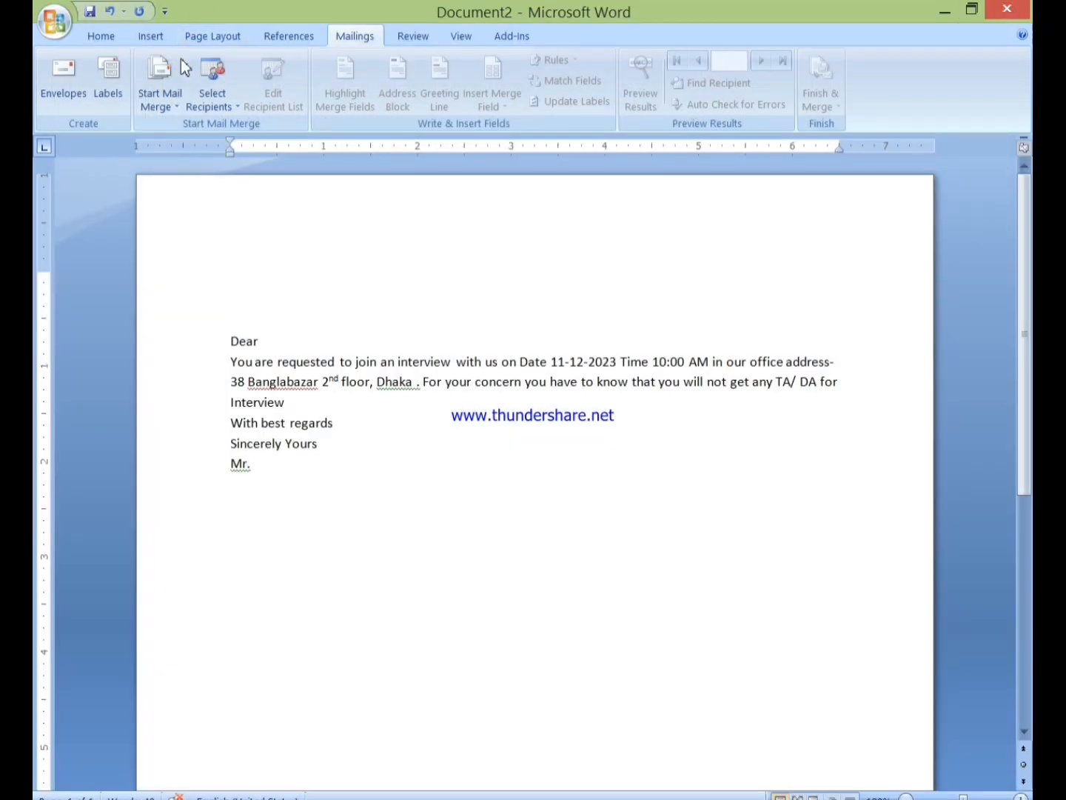
pyautogui.click(224, 108)
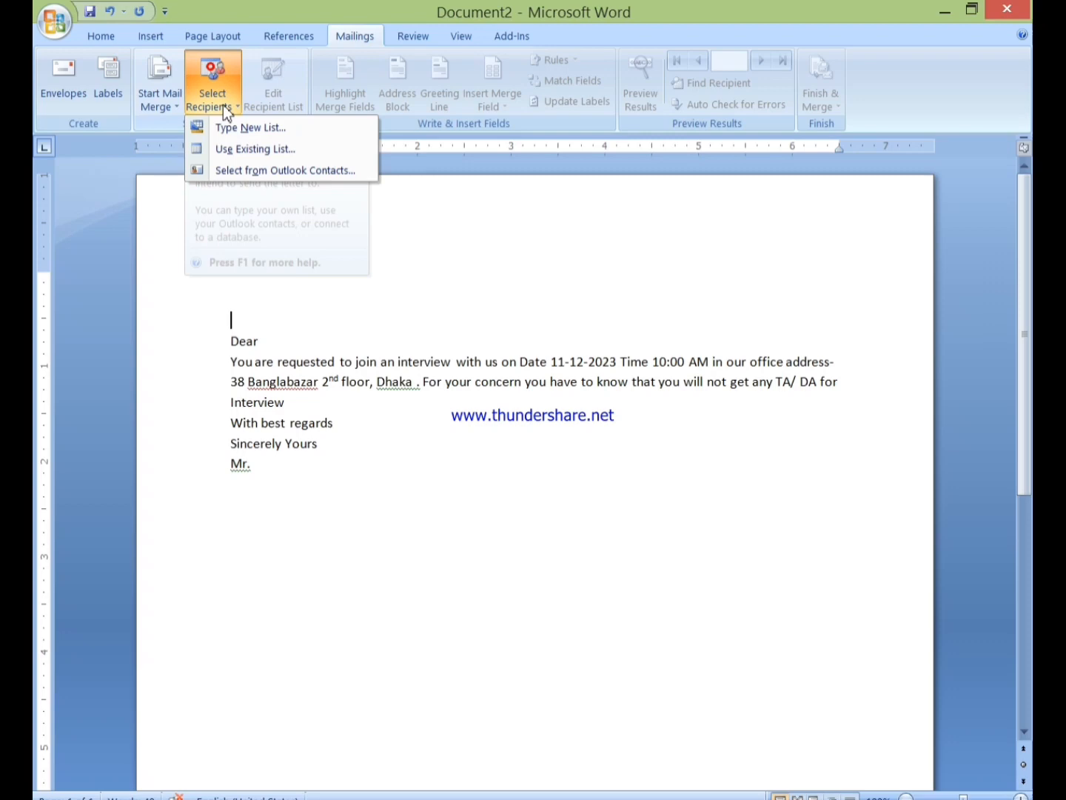
pyautogui.click(242, 149)
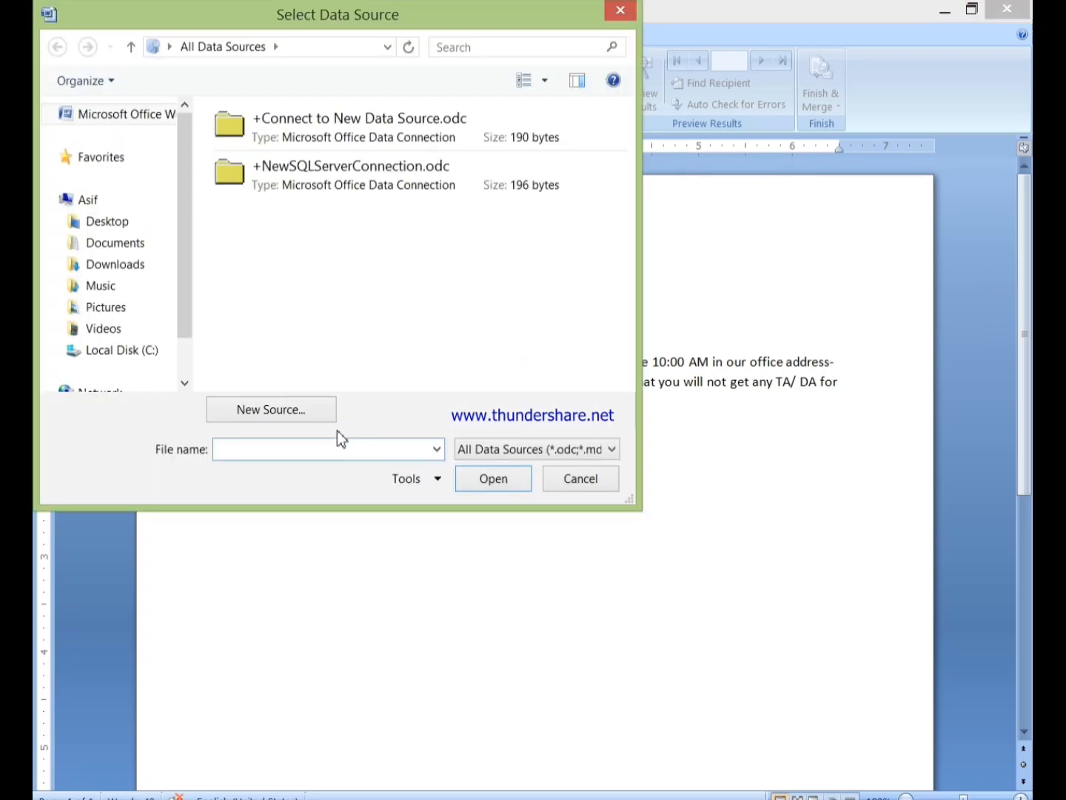
pyautogui.click(122, 245)
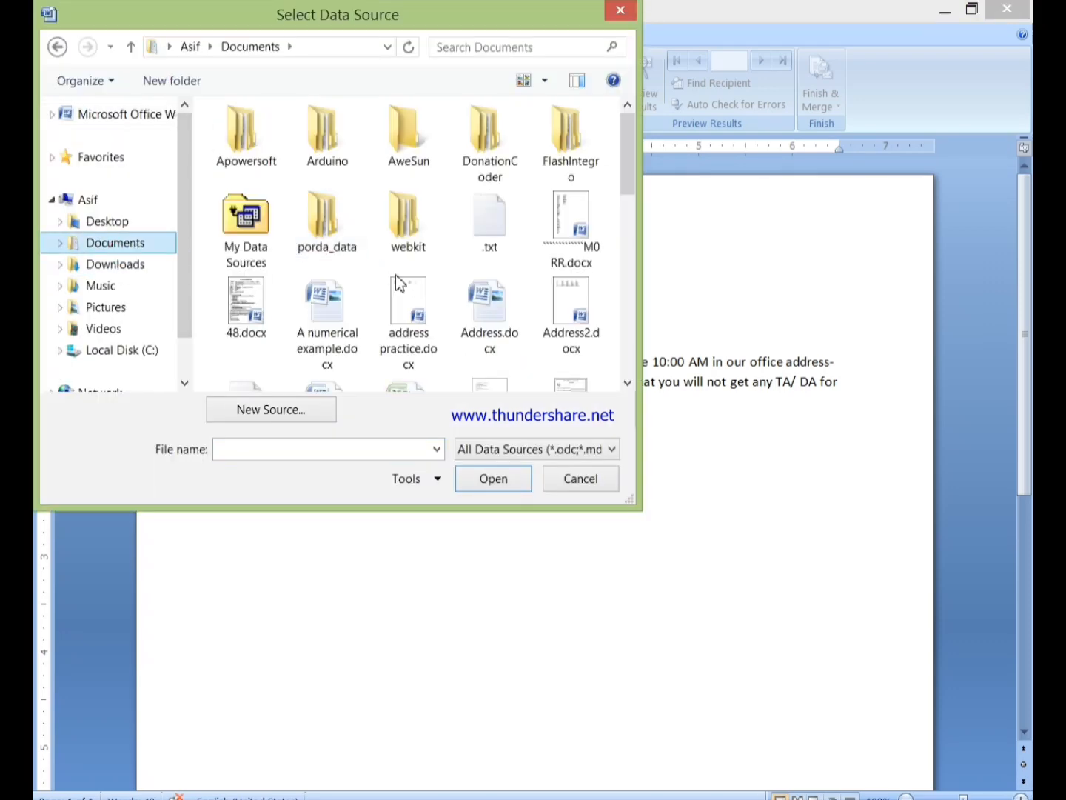
pyautogui.doubleClick(485, 322)
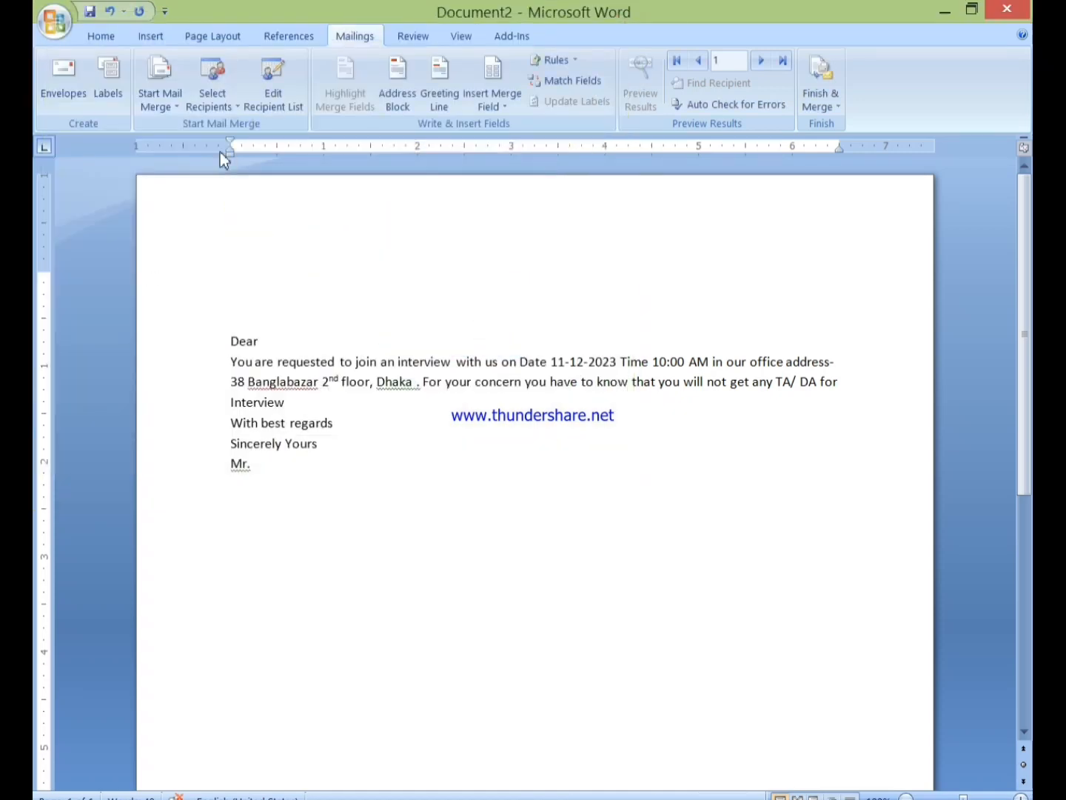
# In Edit Recipient List, uncheck the third recipient and confirm the list
pyautogui.click(208, 104)
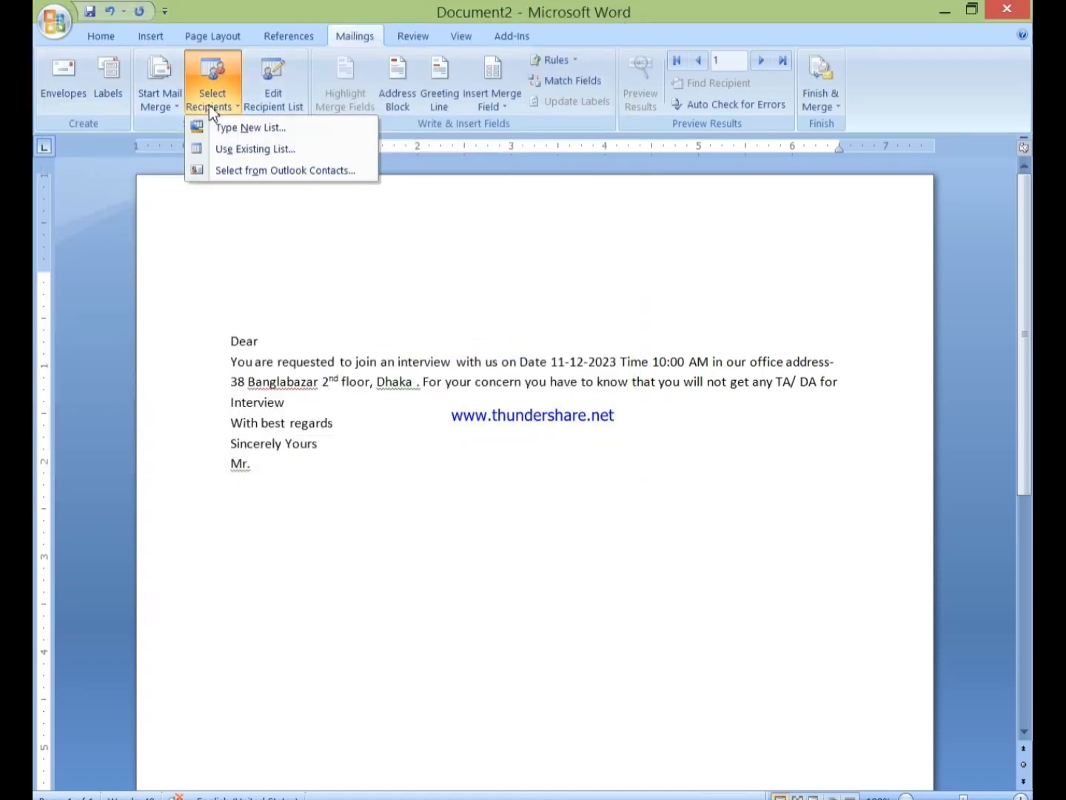
pyautogui.click(222, 149)
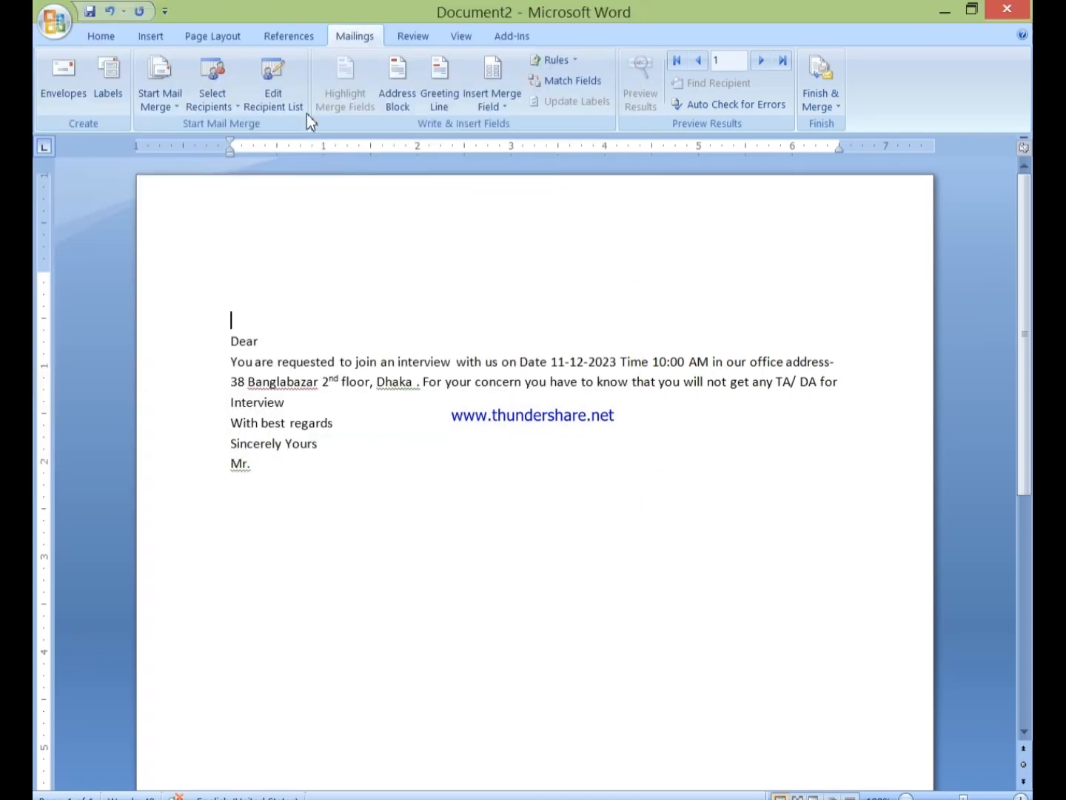
pyautogui.click(289, 99)
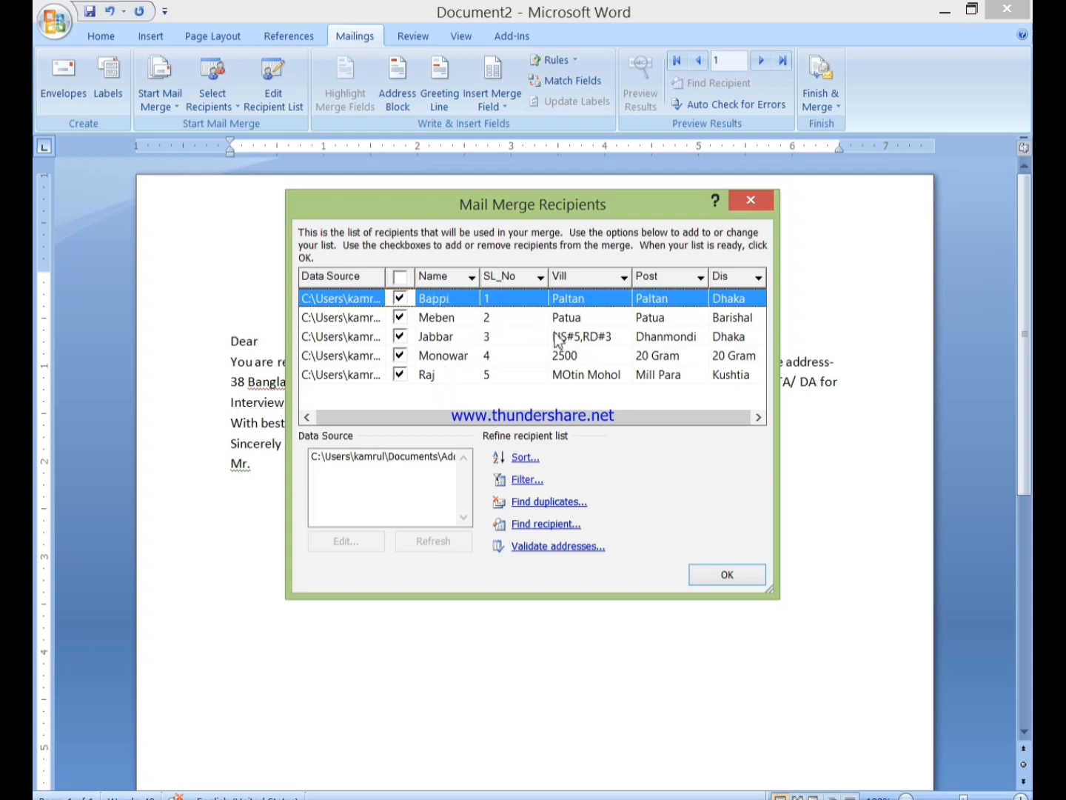
pyautogui.click(403, 337)
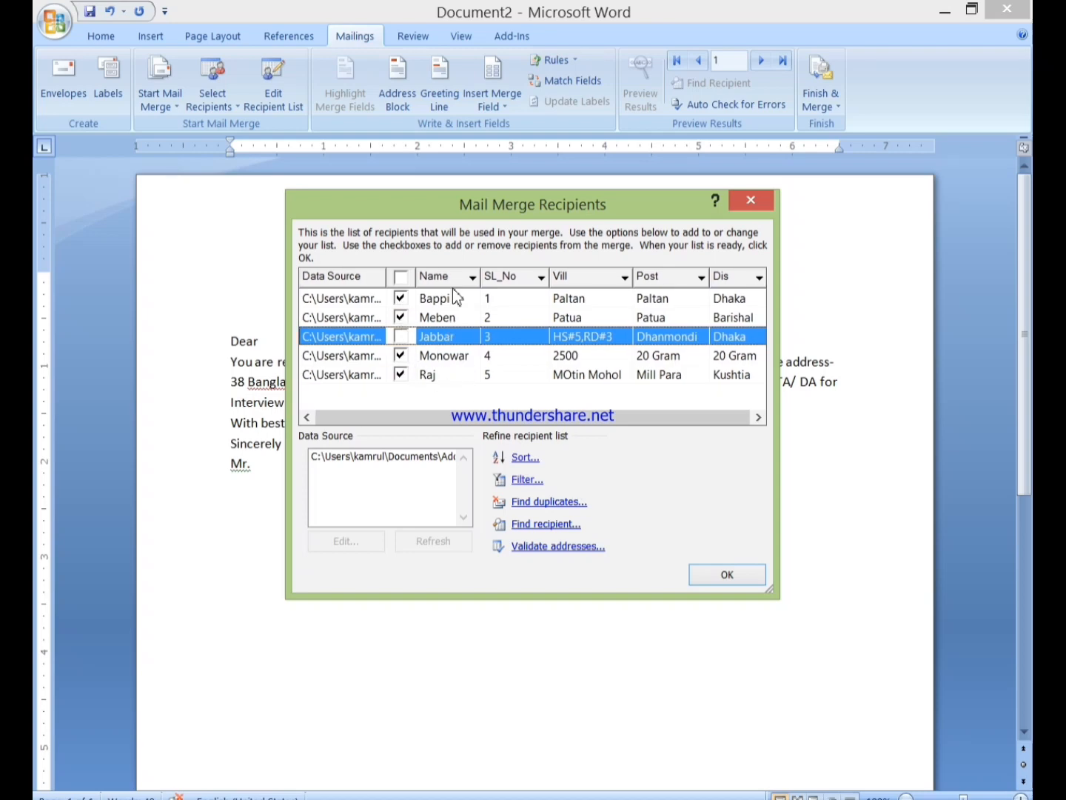
pyautogui.click(722, 576)
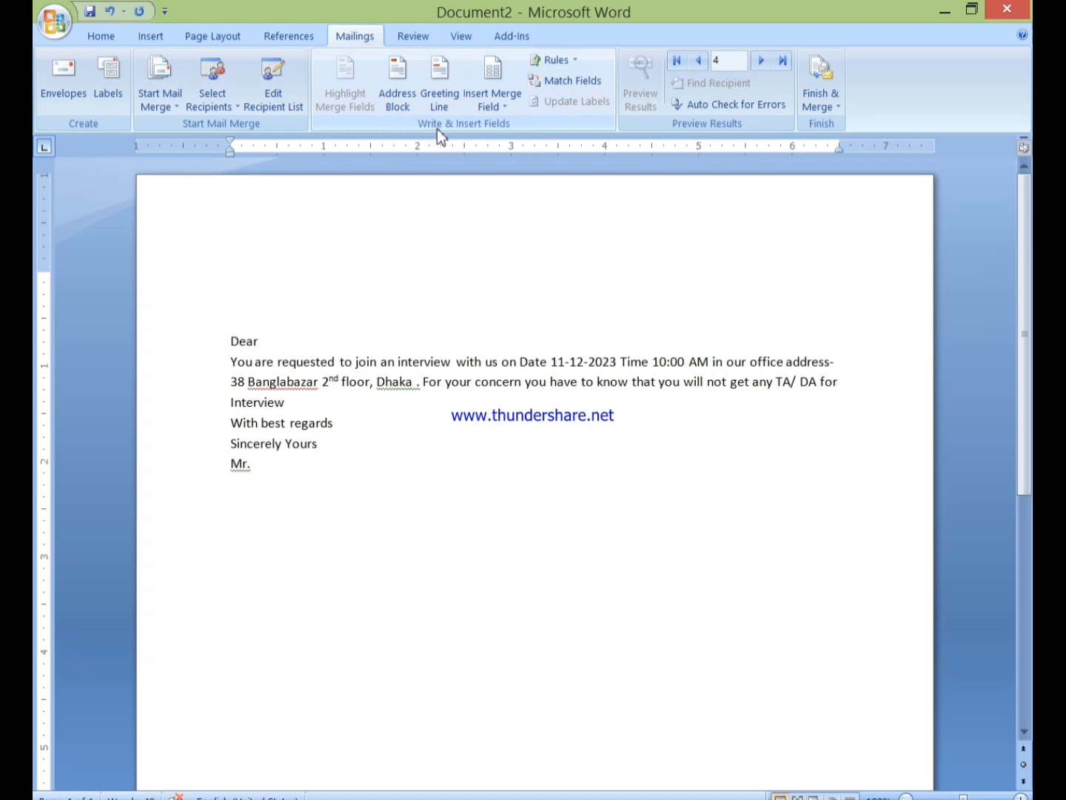
# Remove the empty line above Dear and insert the Name and Vill merge fields on separate lines
pyautogui.press('BackSpace')
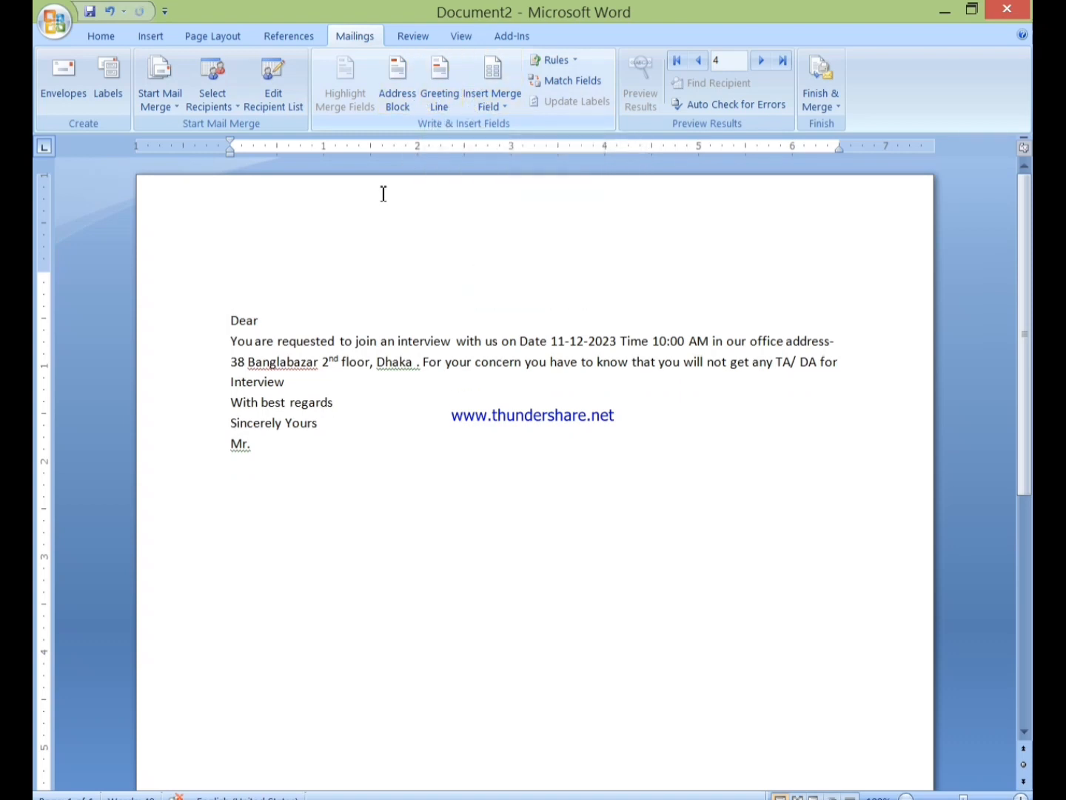
pyautogui.click(478, 108)
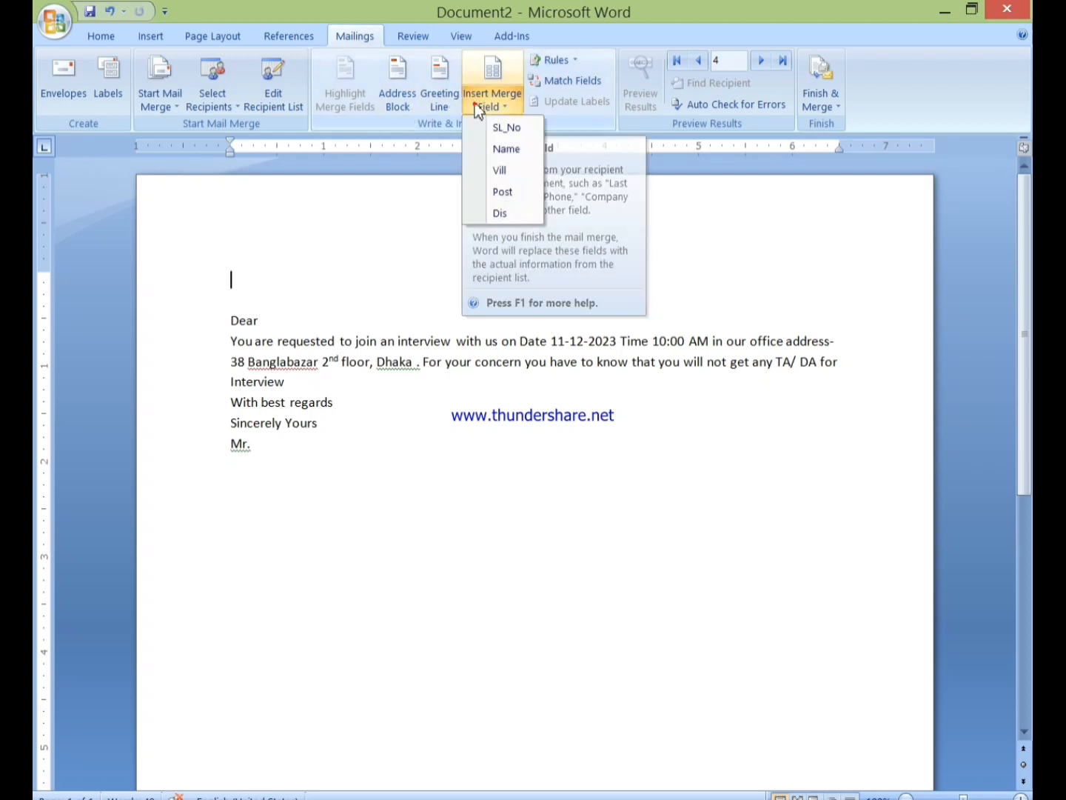
pyautogui.click(498, 149)
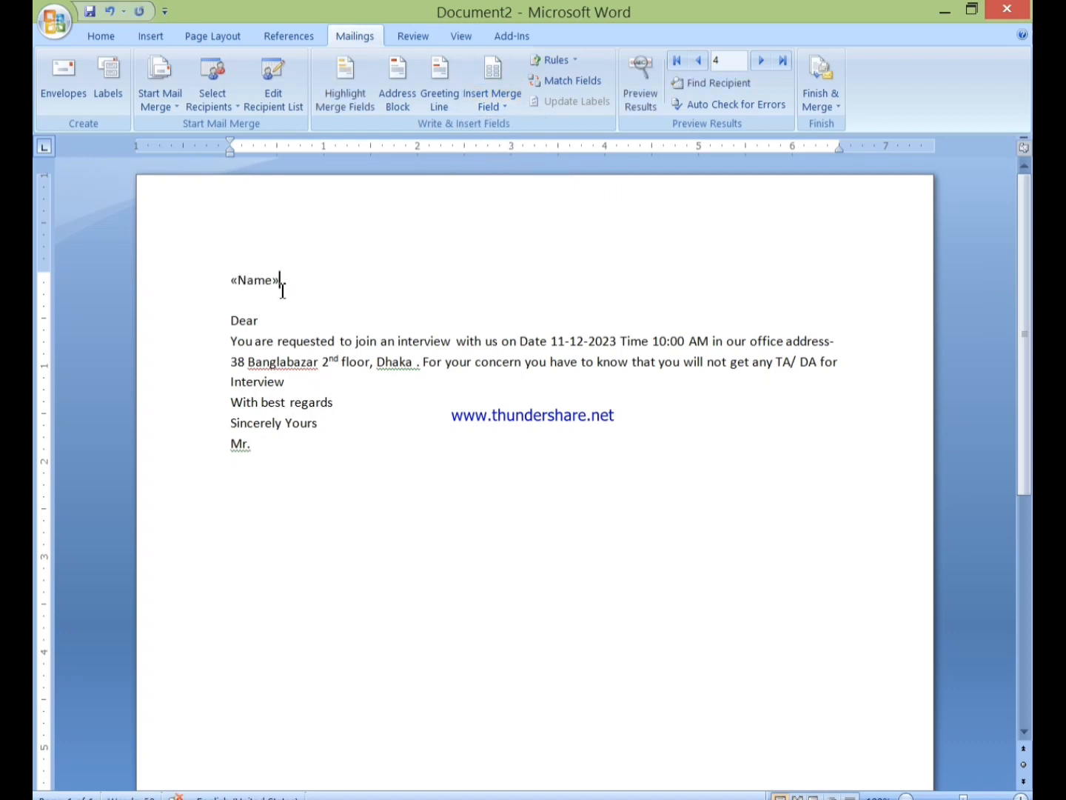
pyautogui.press('Return')
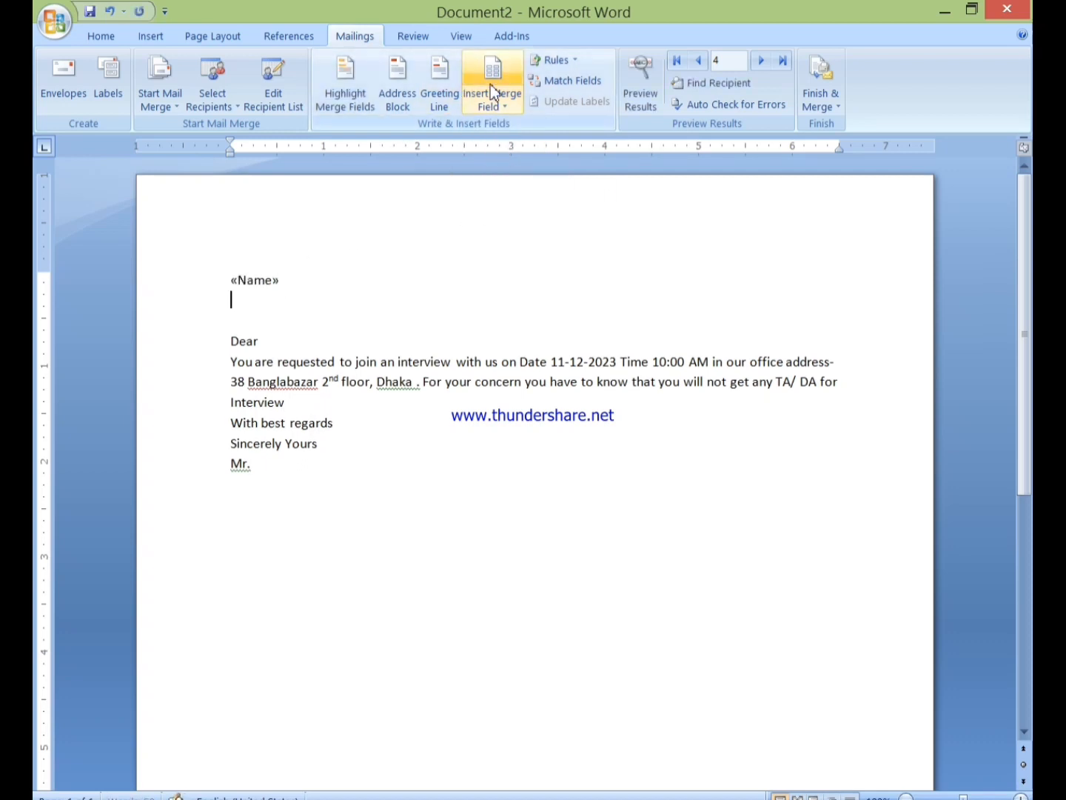
pyautogui.click(490, 111)
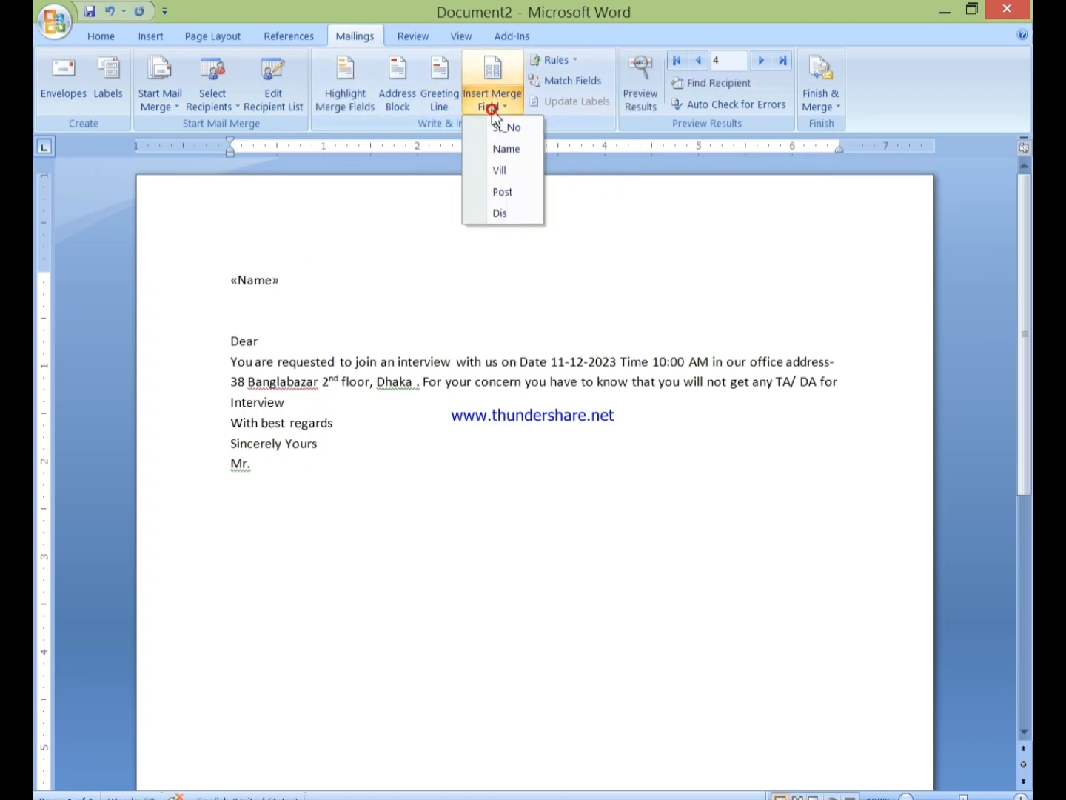
pyautogui.click(502, 170)
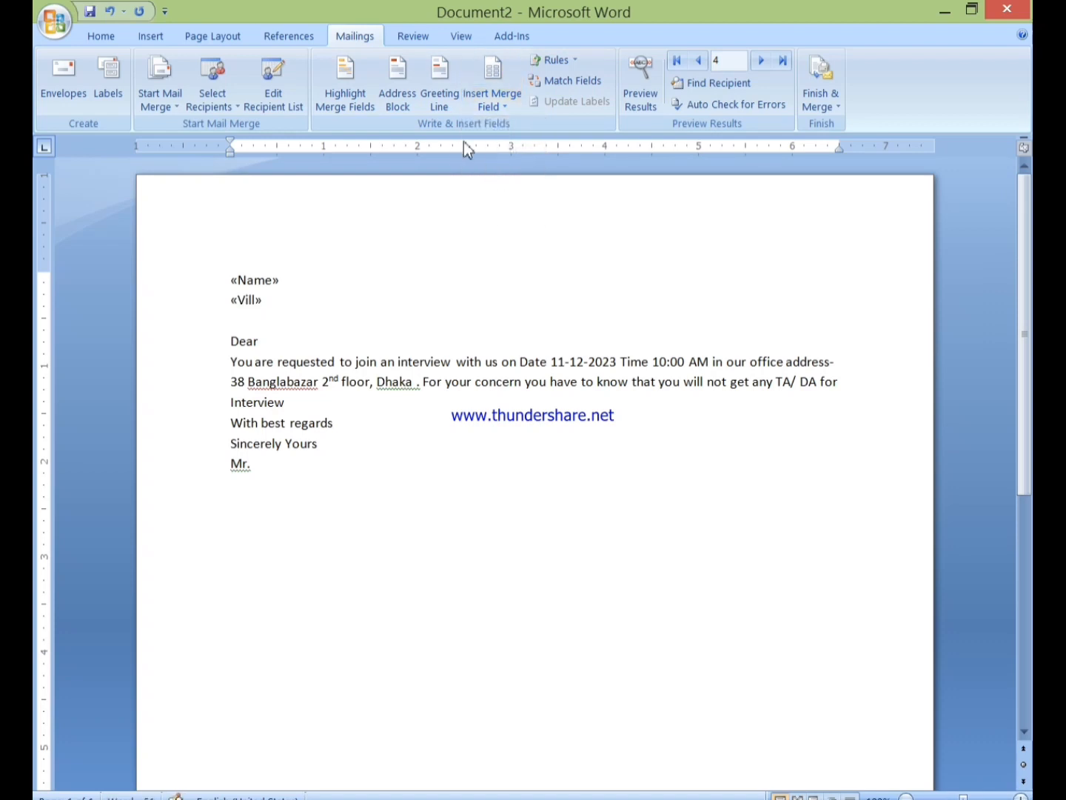
pyautogui.press('Return')
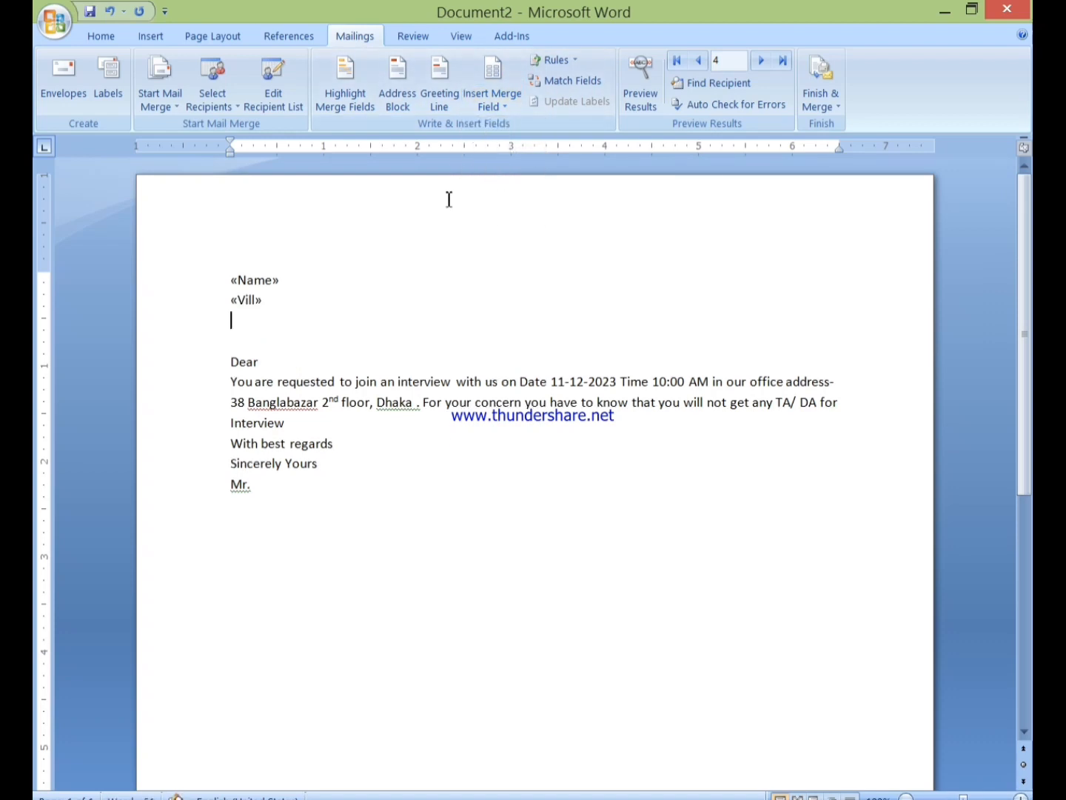
# Add the Post and Dis merge fields on their own lines, followed by an empty line
pyautogui.click(481, 111)
pyautogui.click(501, 191)
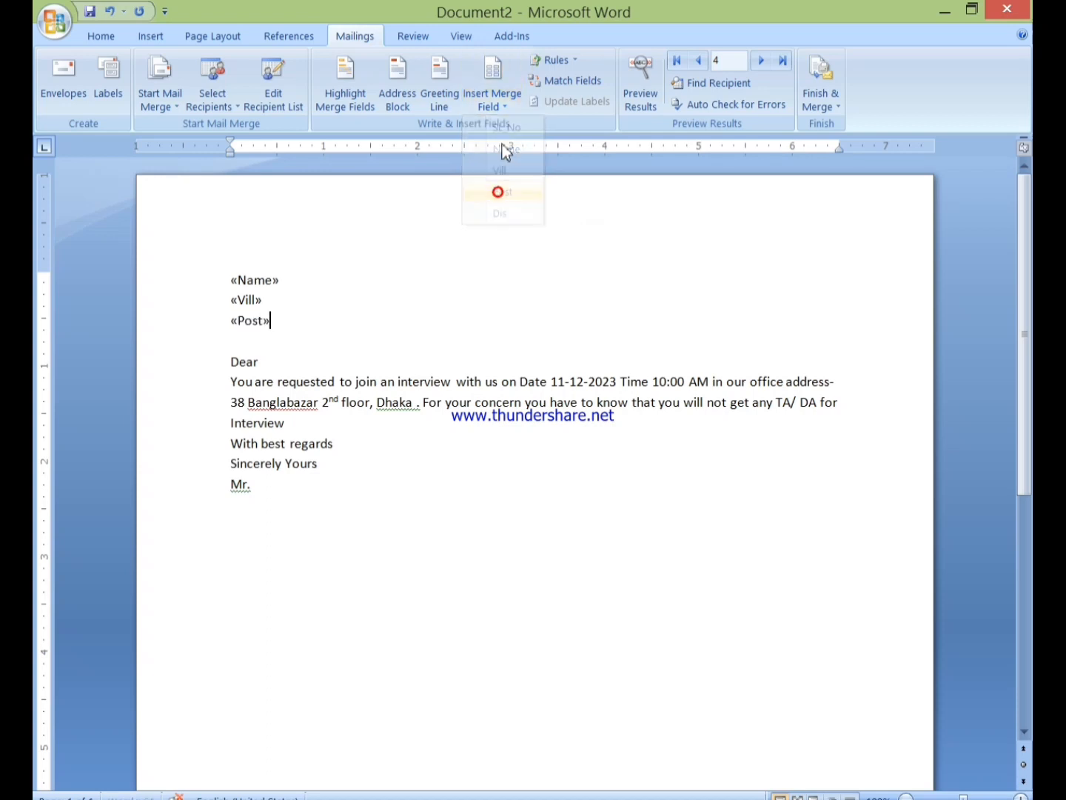
pyautogui.press('Down')
pyautogui.click(492, 104)
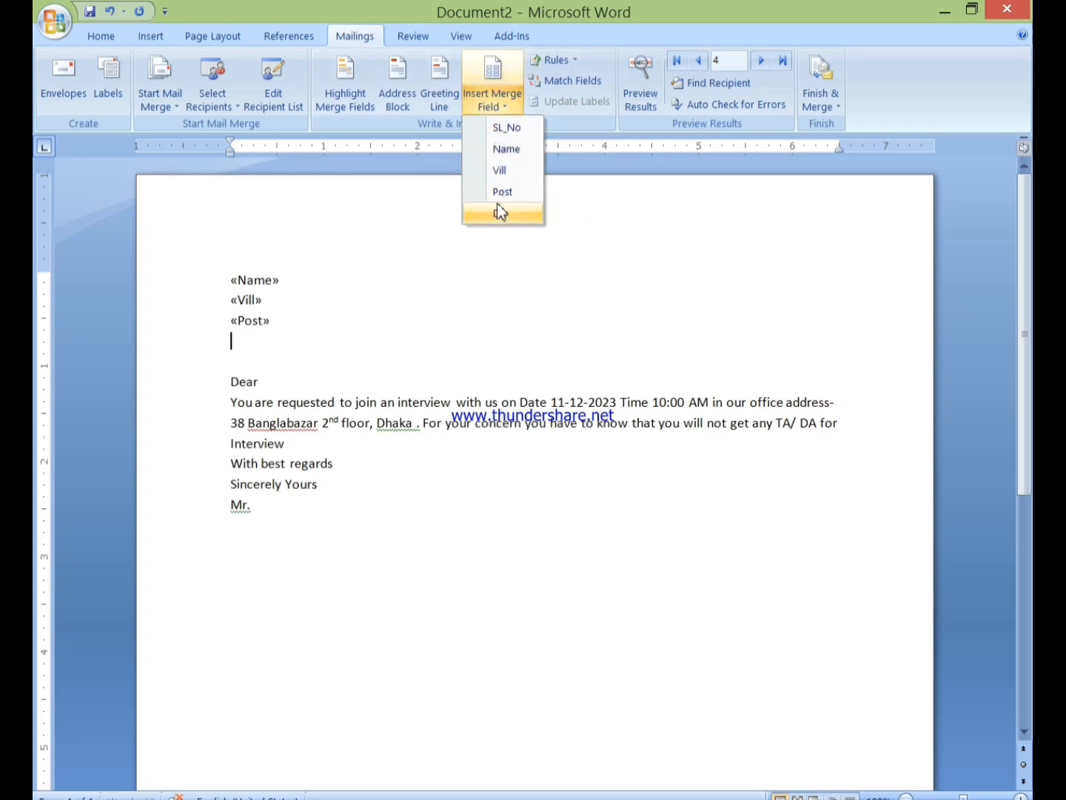
pyautogui.click(497, 209)
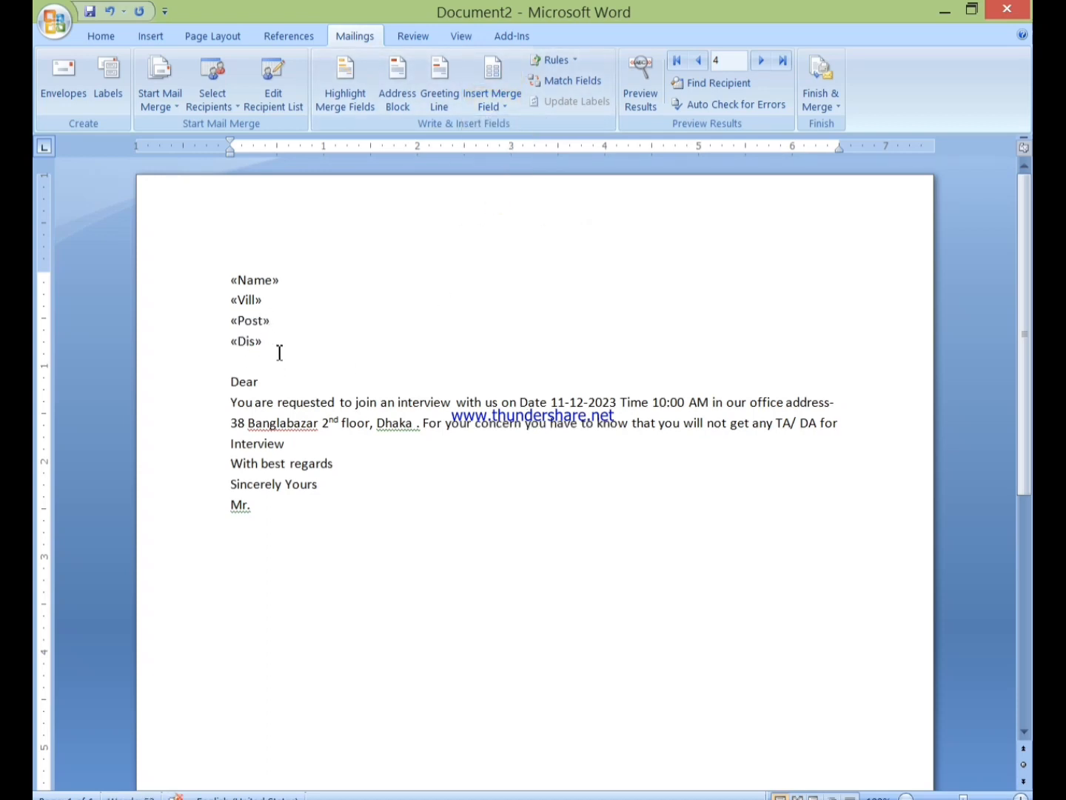
pyautogui.press('Return')
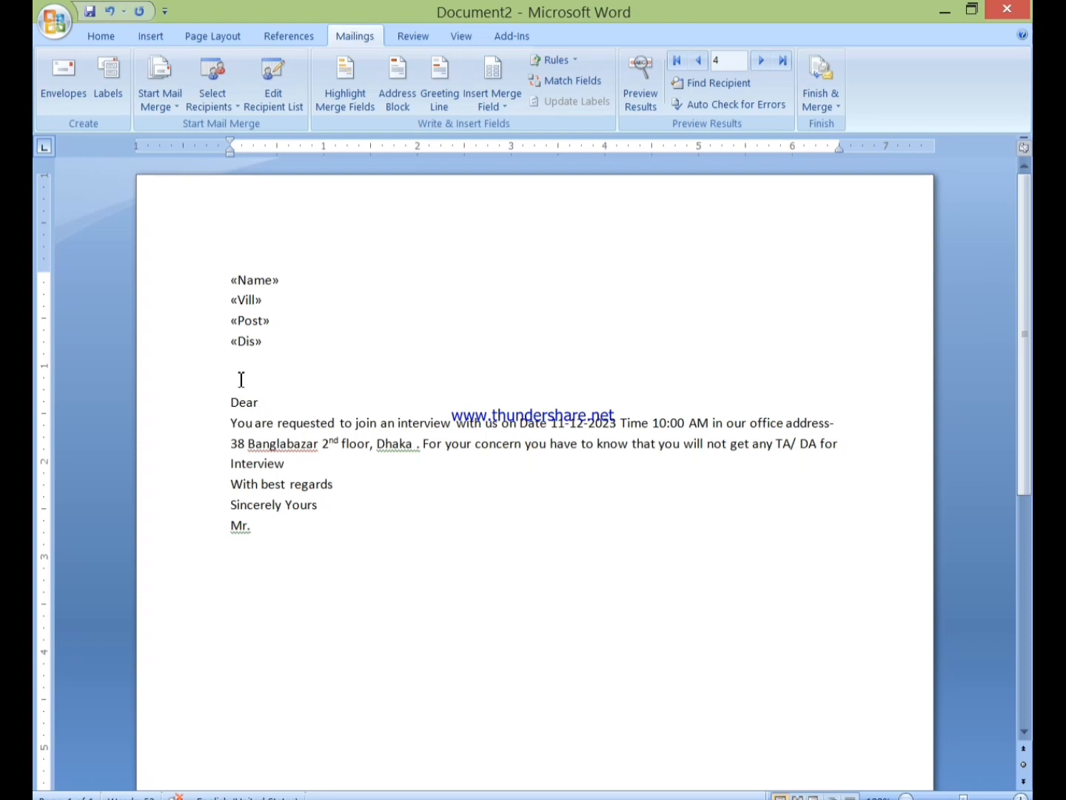
# Add the line 'Congratulation you are selected for Interview' with a blank line after the Dis field
pyautogui.write('Congratulation uou are selected for Intervies')
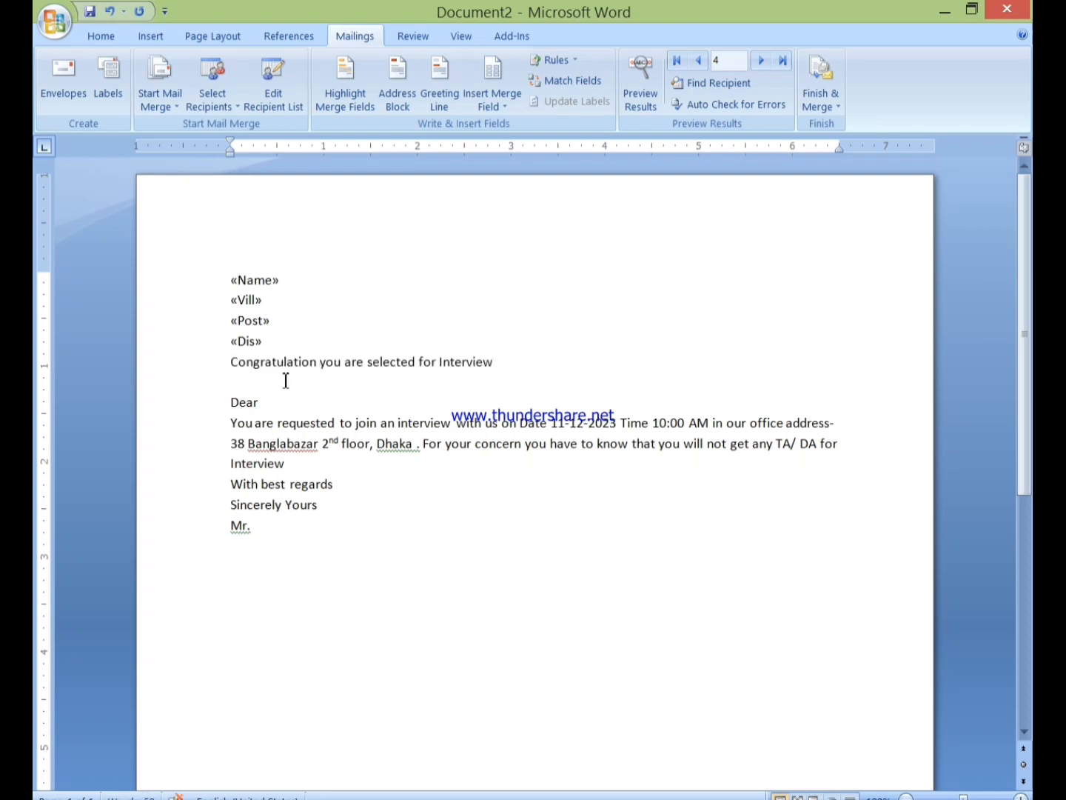
pyautogui.click(252, 388)
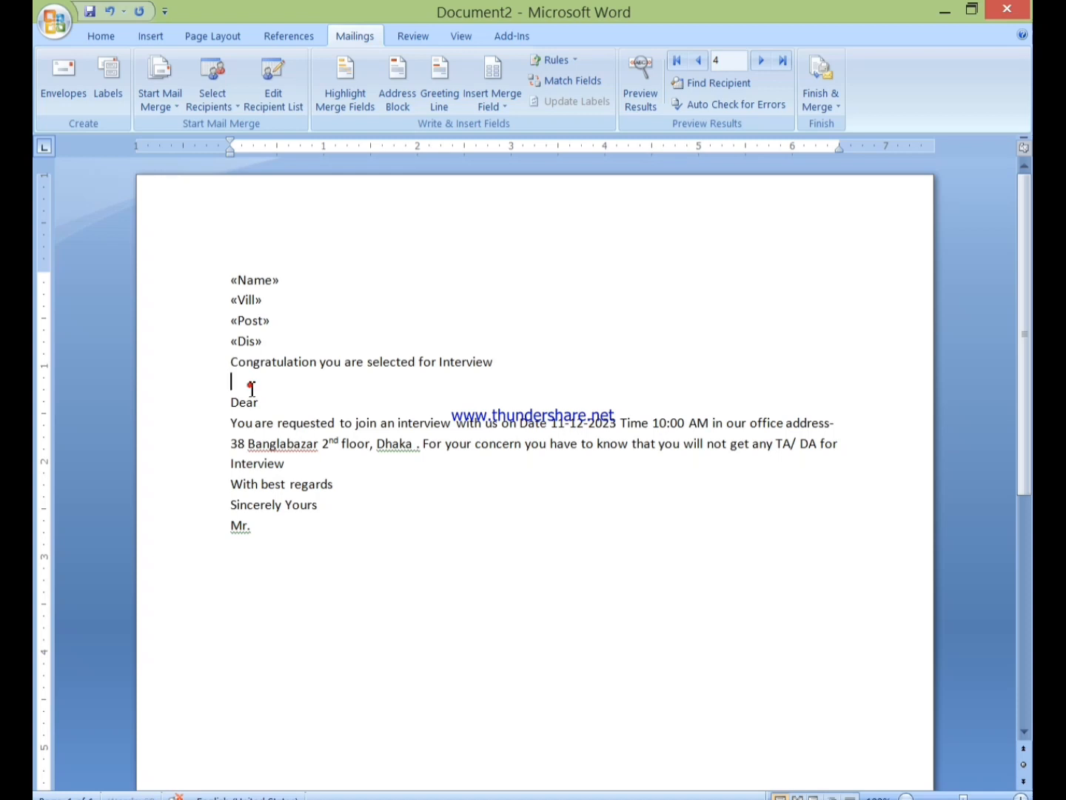
pyautogui.click(279, 347)
pyautogui.press('Return')
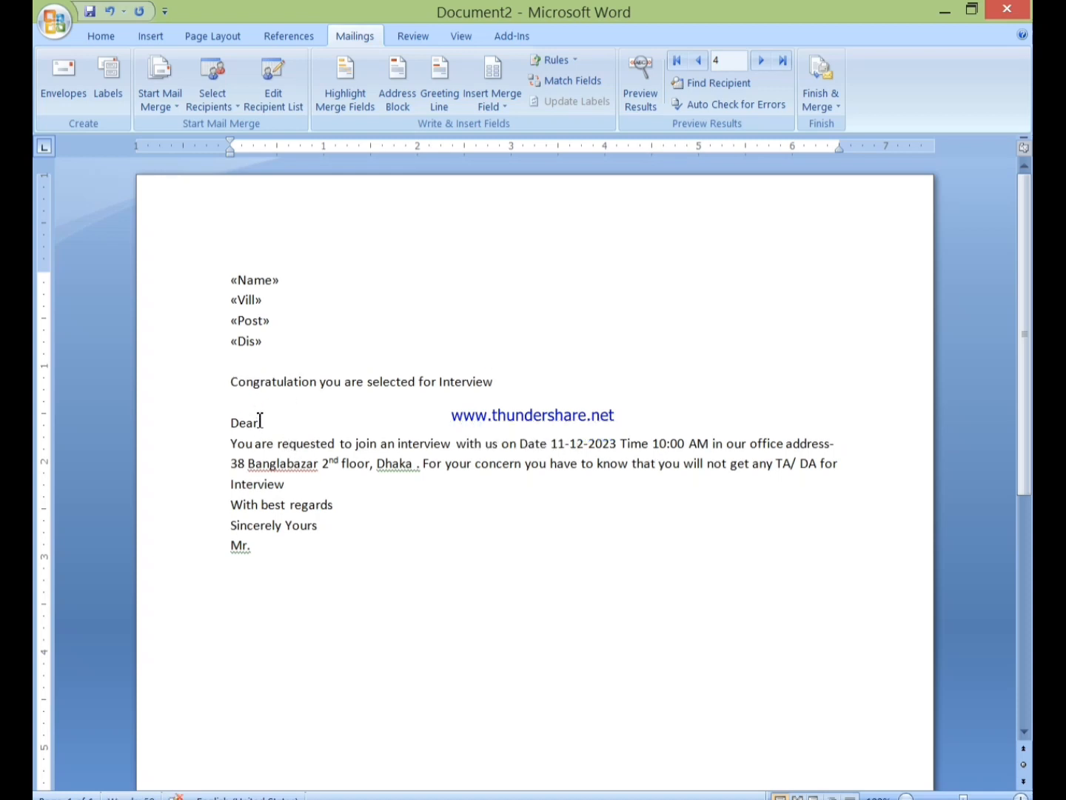
# Insert the Name merge field right after Dear
pyautogui.click(259, 423)
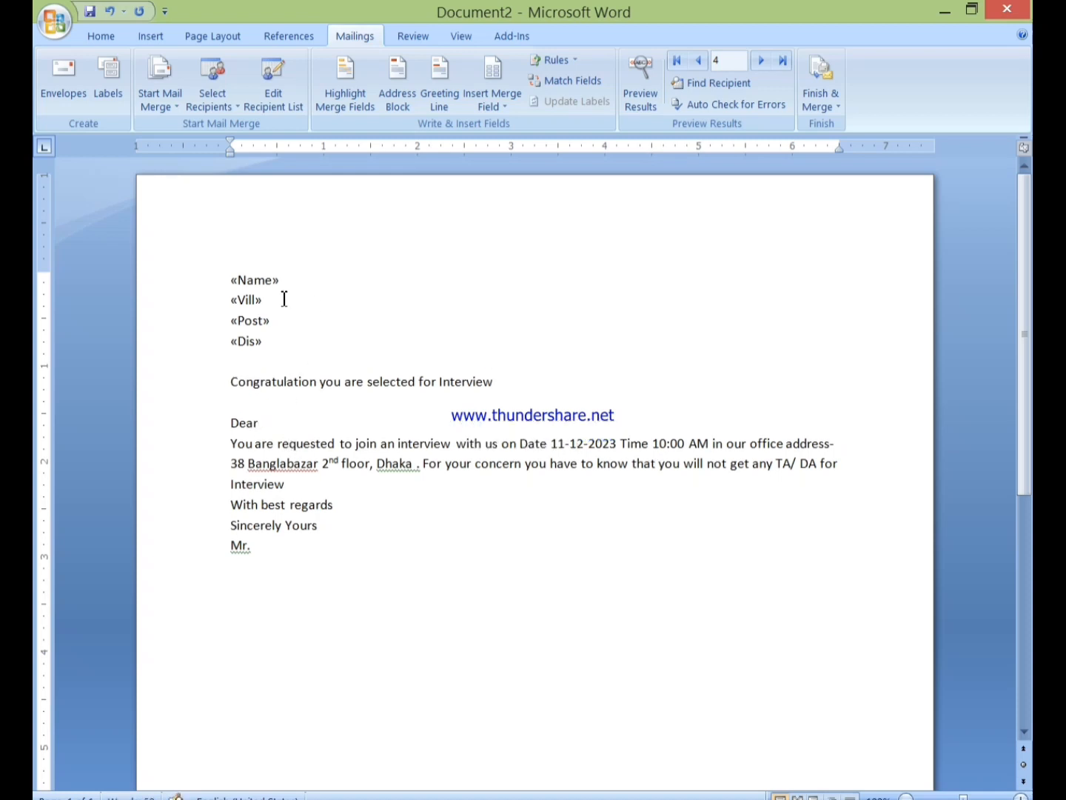
pyautogui.click(511, 106)
pyautogui.click(505, 148)
pyautogui.scroll(-1, 283, 397)
pyautogui.scroll(1, 281, 397)
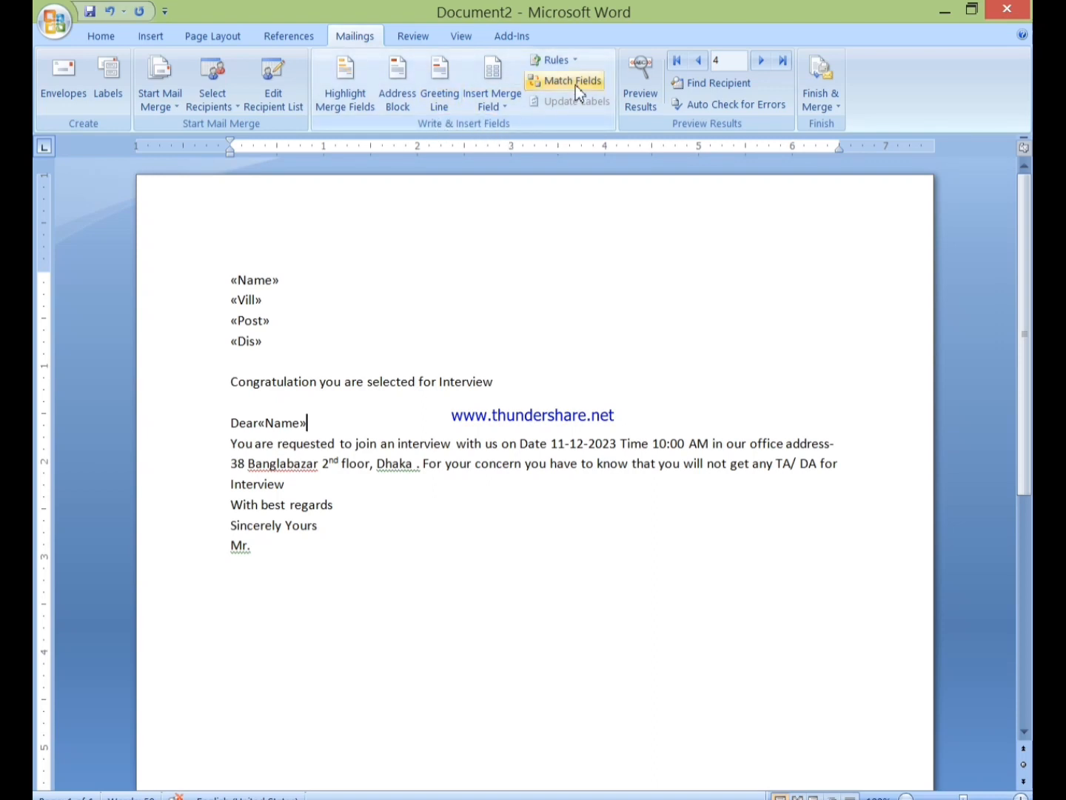
# Preview the letter with recipient data, return to field codes, and open Finish & Merge options
pyautogui.click(638, 109)
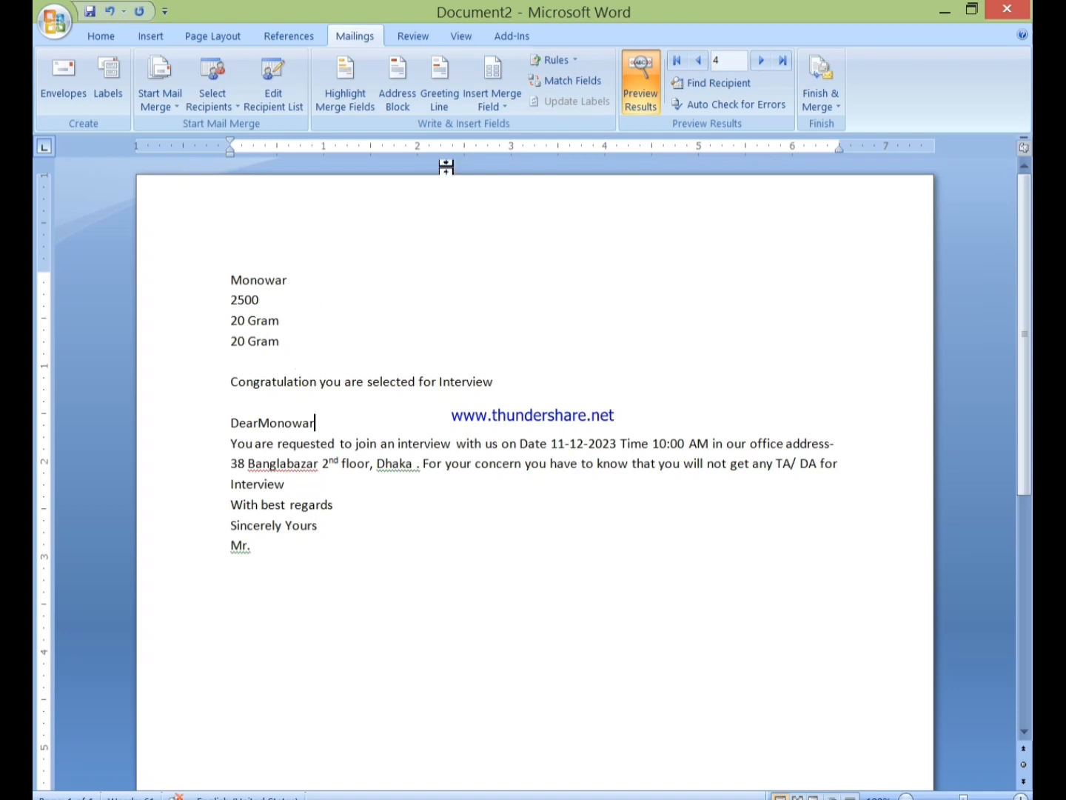
pyautogui.click(635, 87)
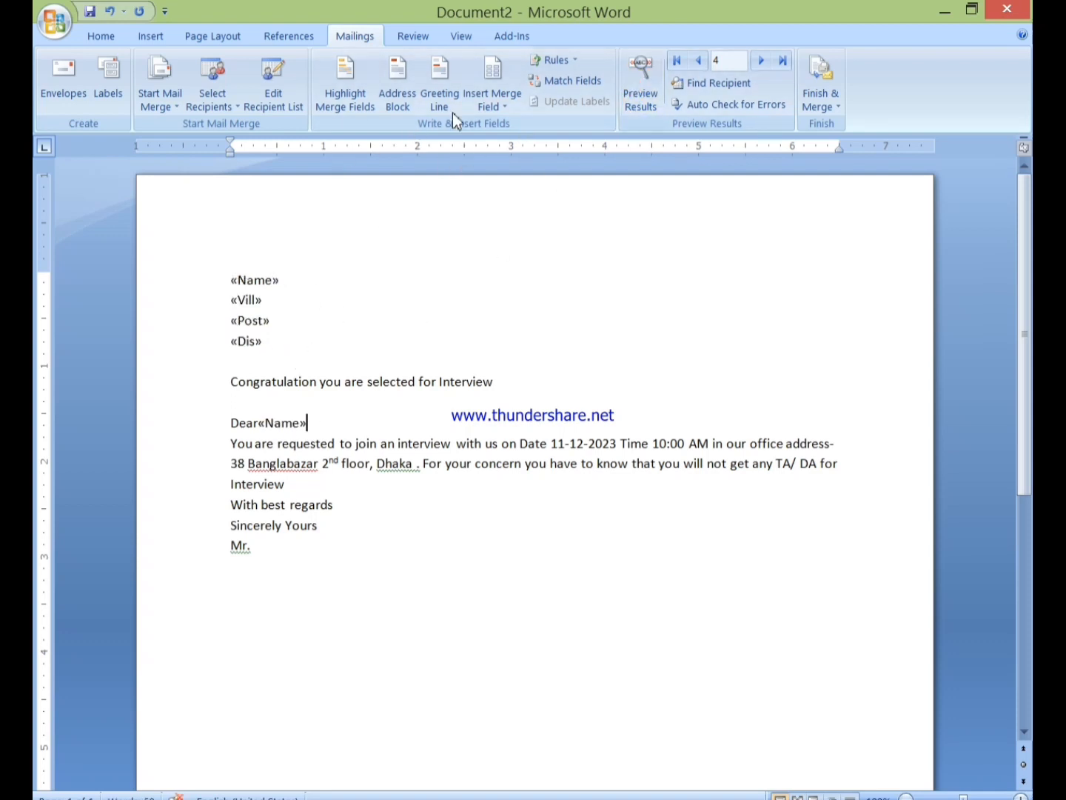
pyautogui.click(819, 108)
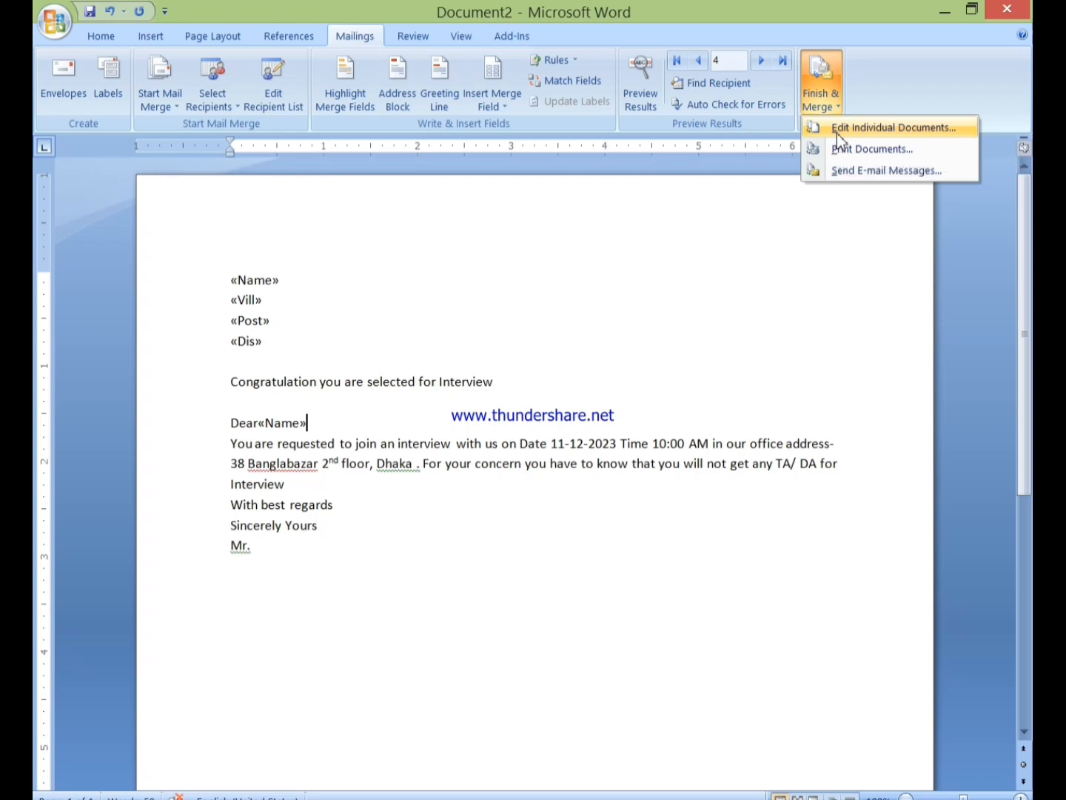
# Merge all records as individual documents into a new Letters1 document
pyautogui.click(839, 140)
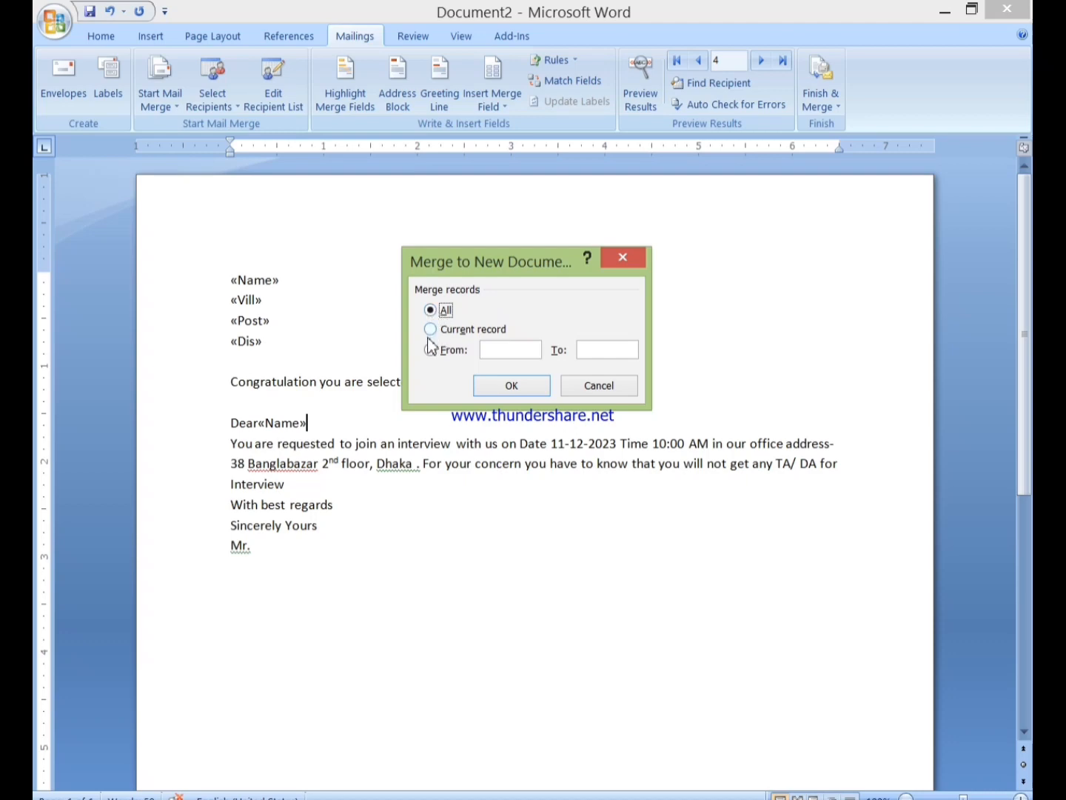
pyautogui.click(502, 387)
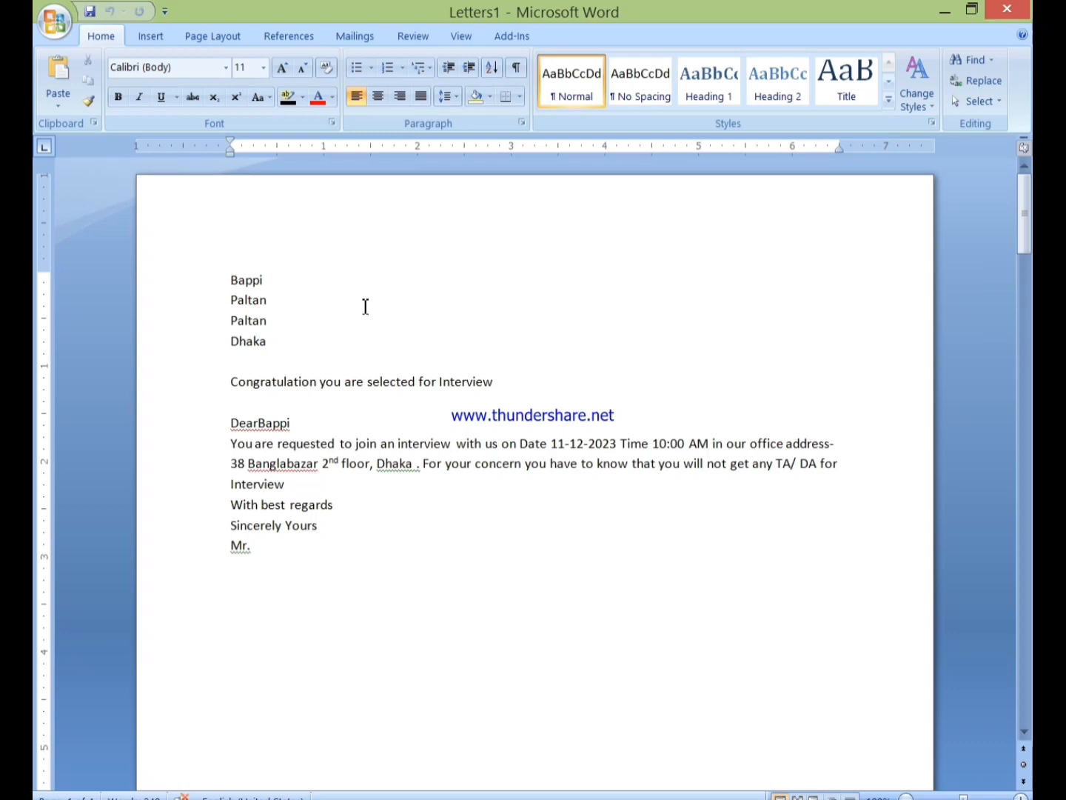
pyautogui.scroll(-9, 365, 307)
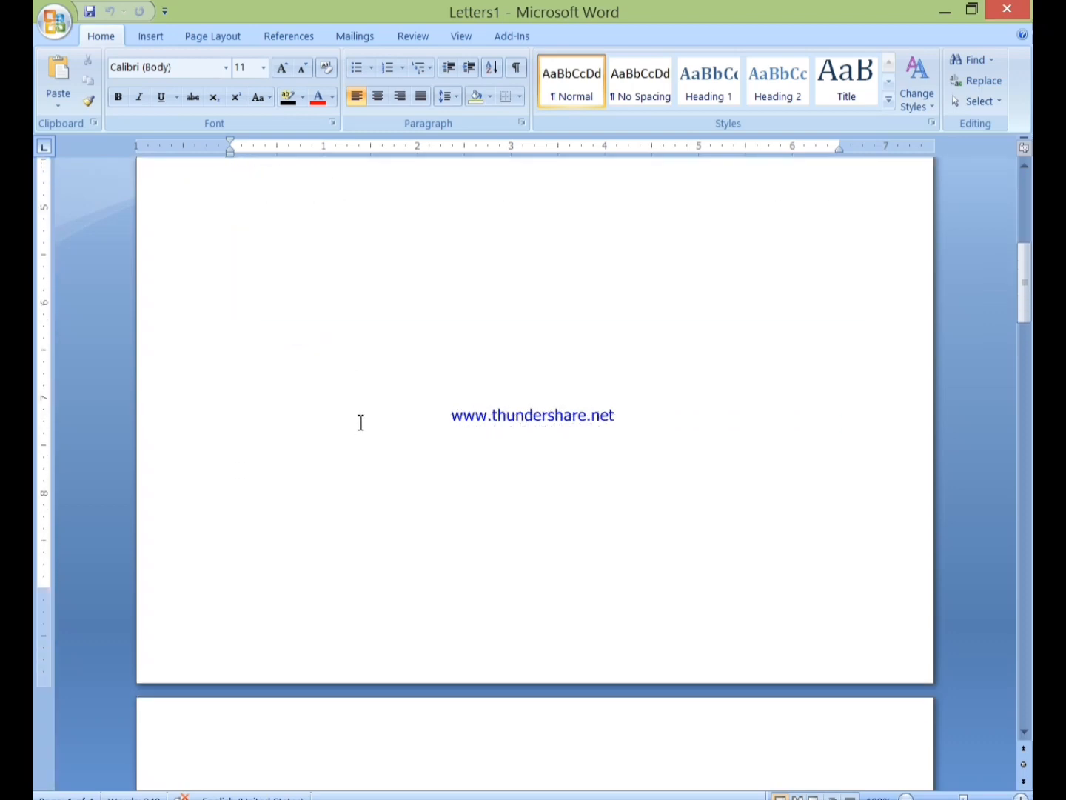
pyautogui.scroll(-8, 361, 422)
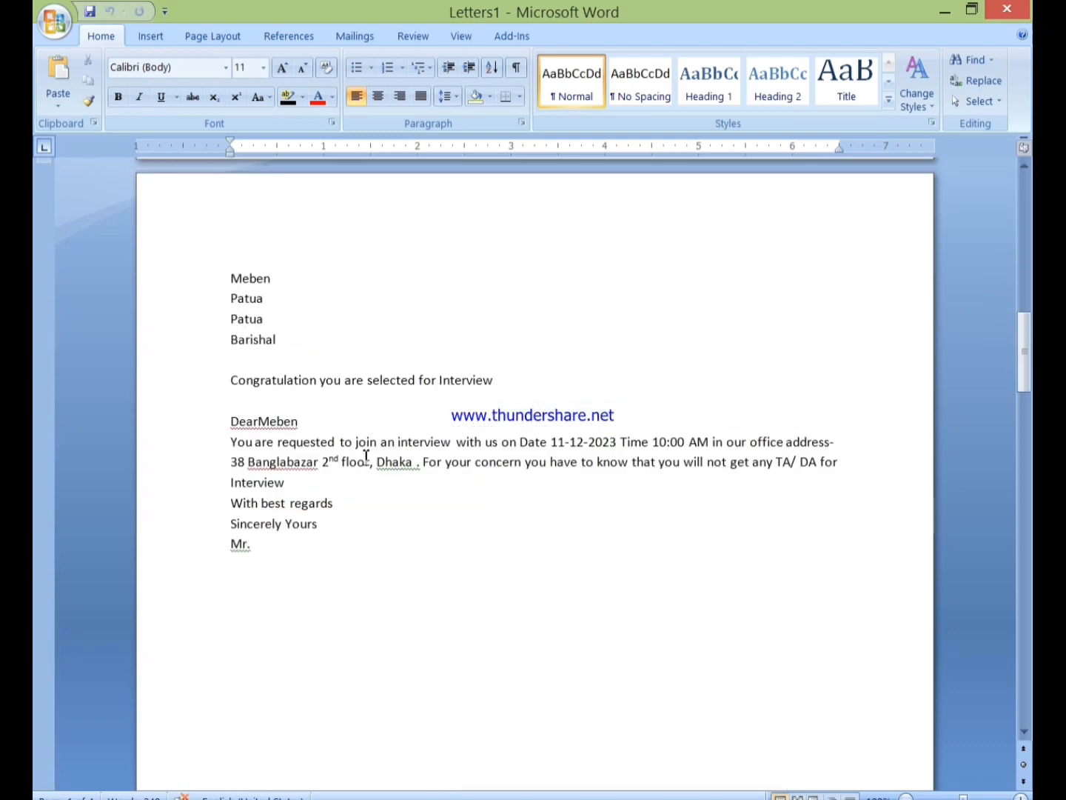
pyautogui.scroll(-8, 366, 455)
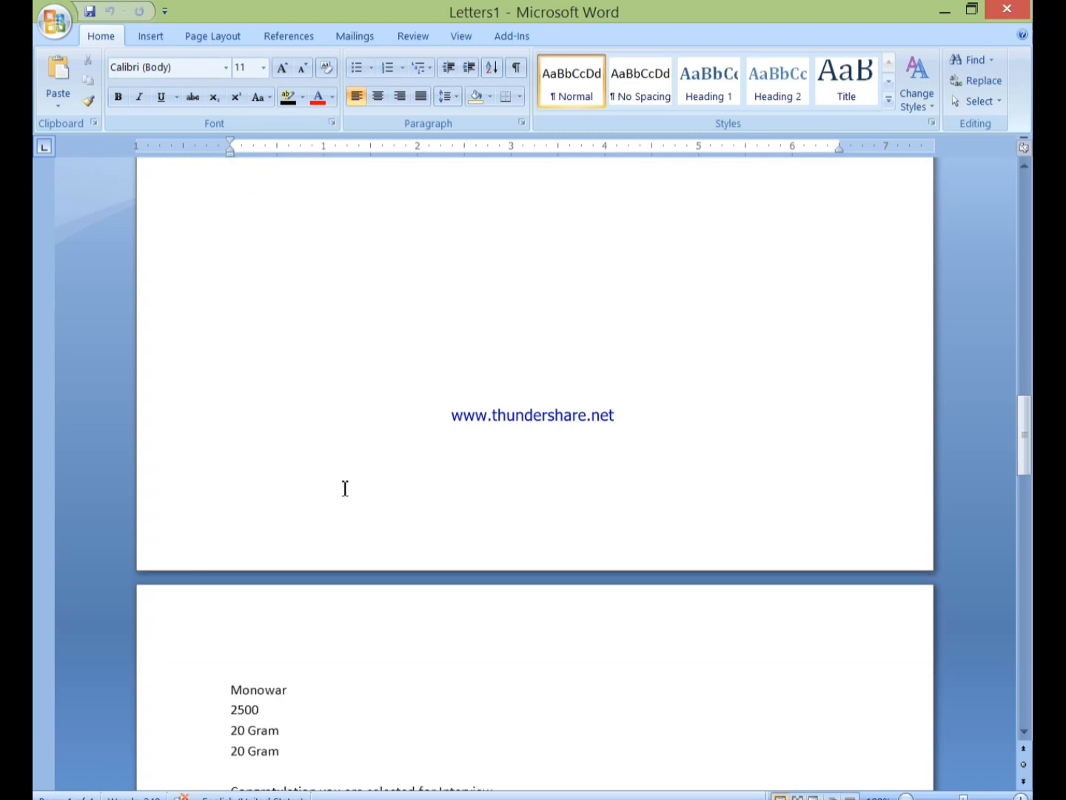
pyautogui.scroll(-6, 345, 485)
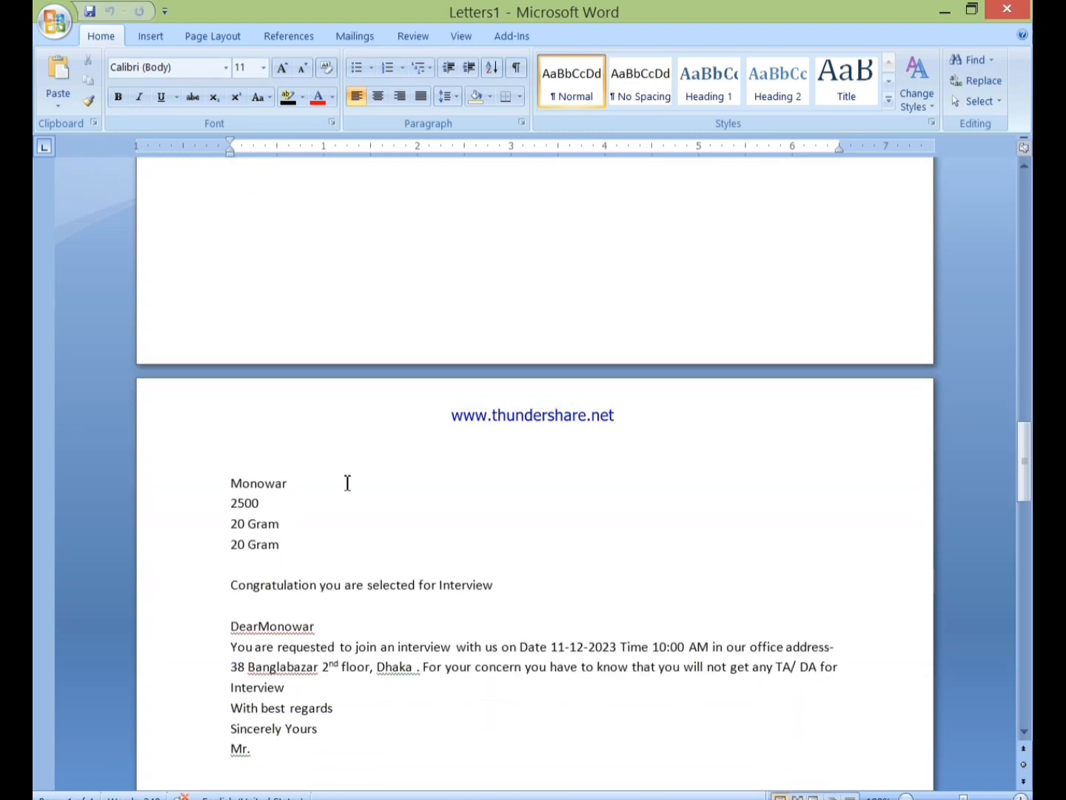
pyautogui.scroll(-1, 347, 484)
pyautogui.scroll(1, 347, 483)
pyautogui.scroll(1, 347, 482)
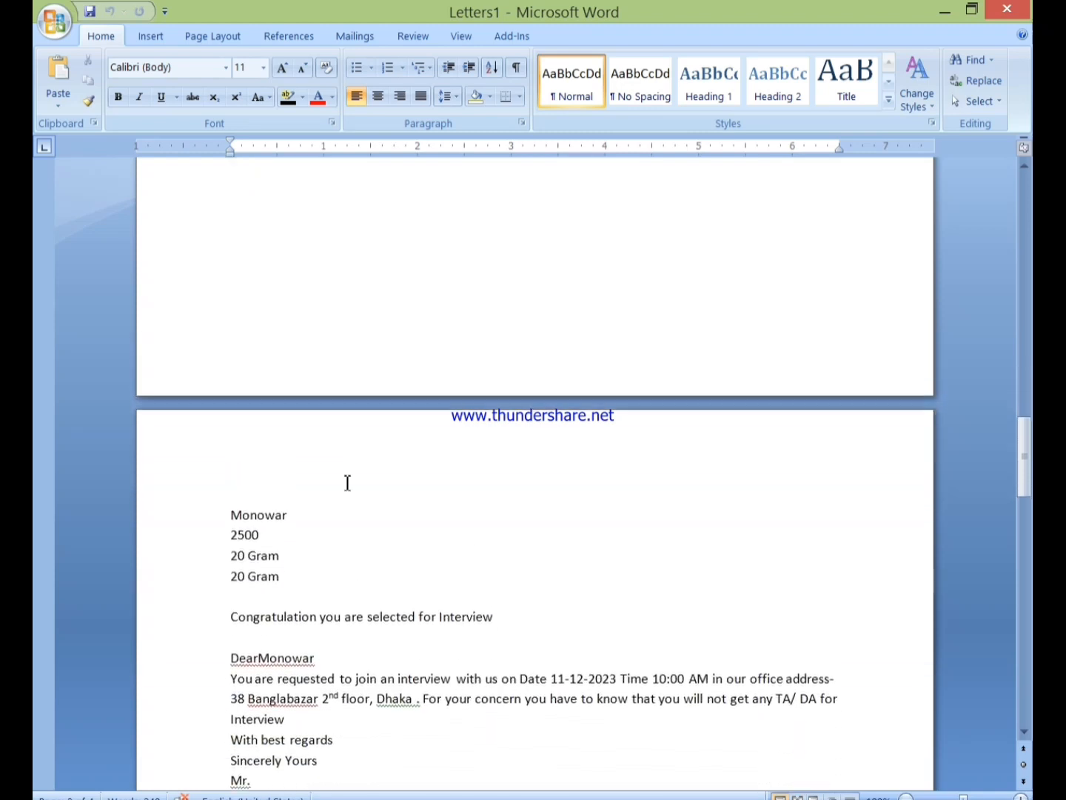
pyautogui.scroll(-4, 347, 483)
pyautogui.scroll(-12, 348, 485)
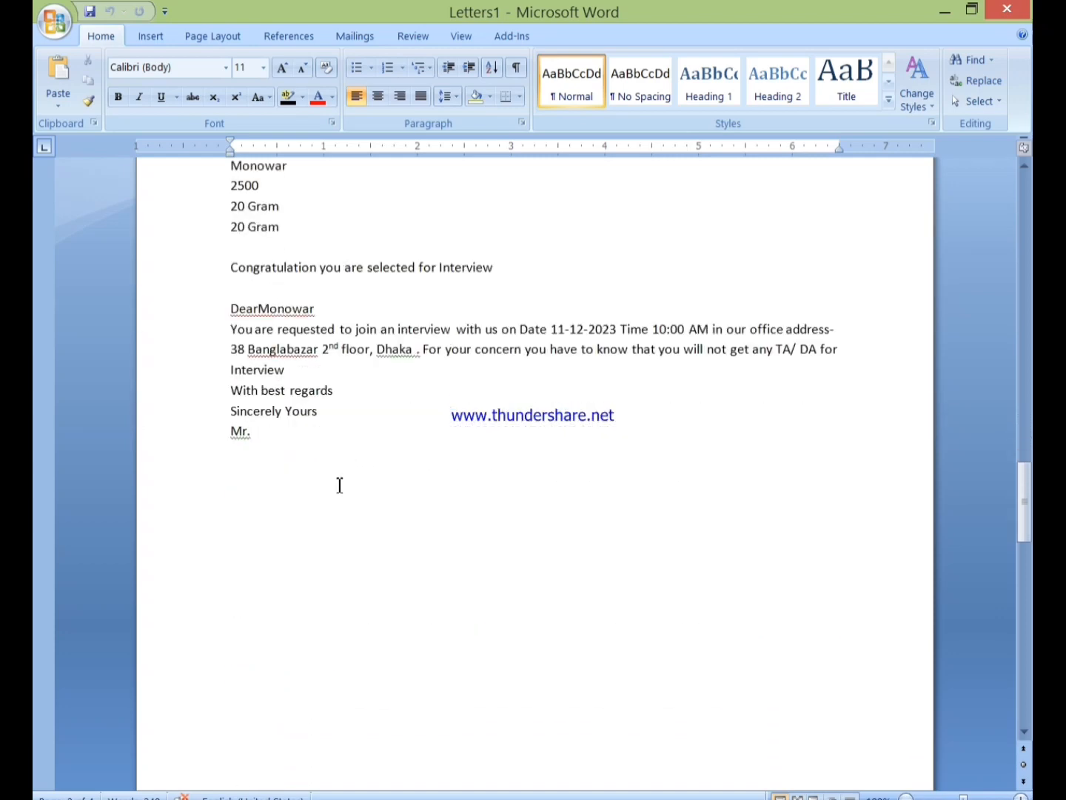
pyautogui.scroll(-3, 348, 492)
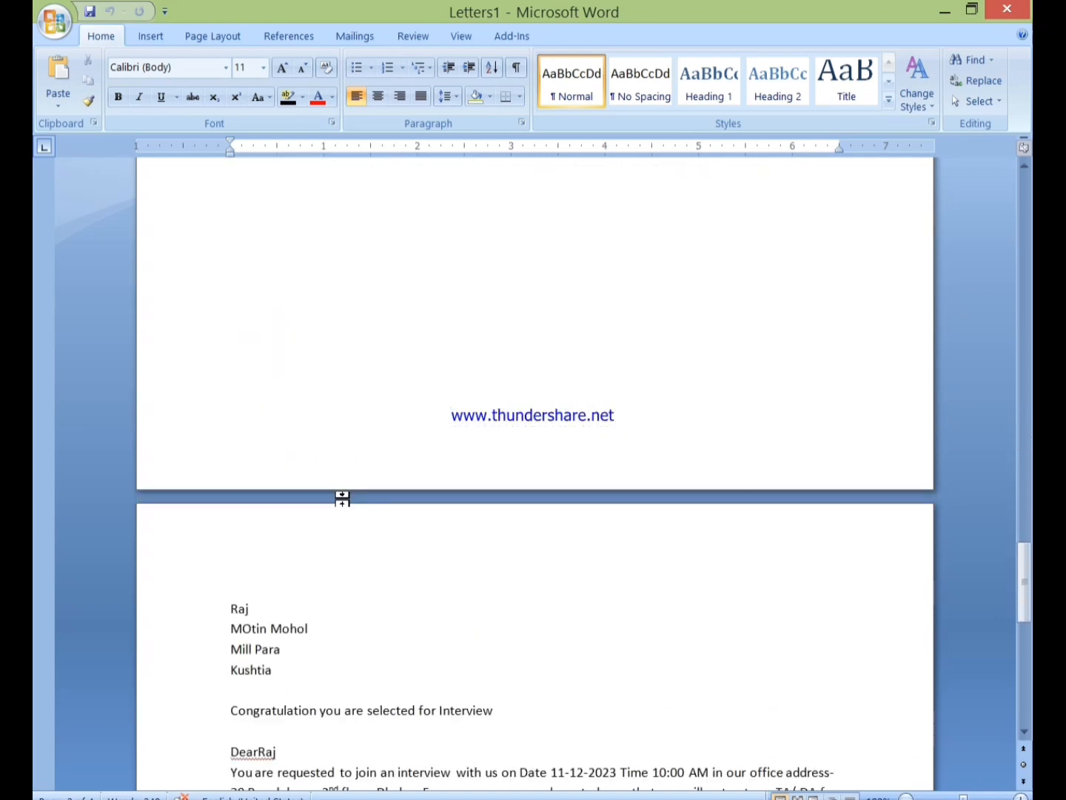
pyautogui.scroll(6, 331, 474)
pyautogui.scroll(12, 331, 447)
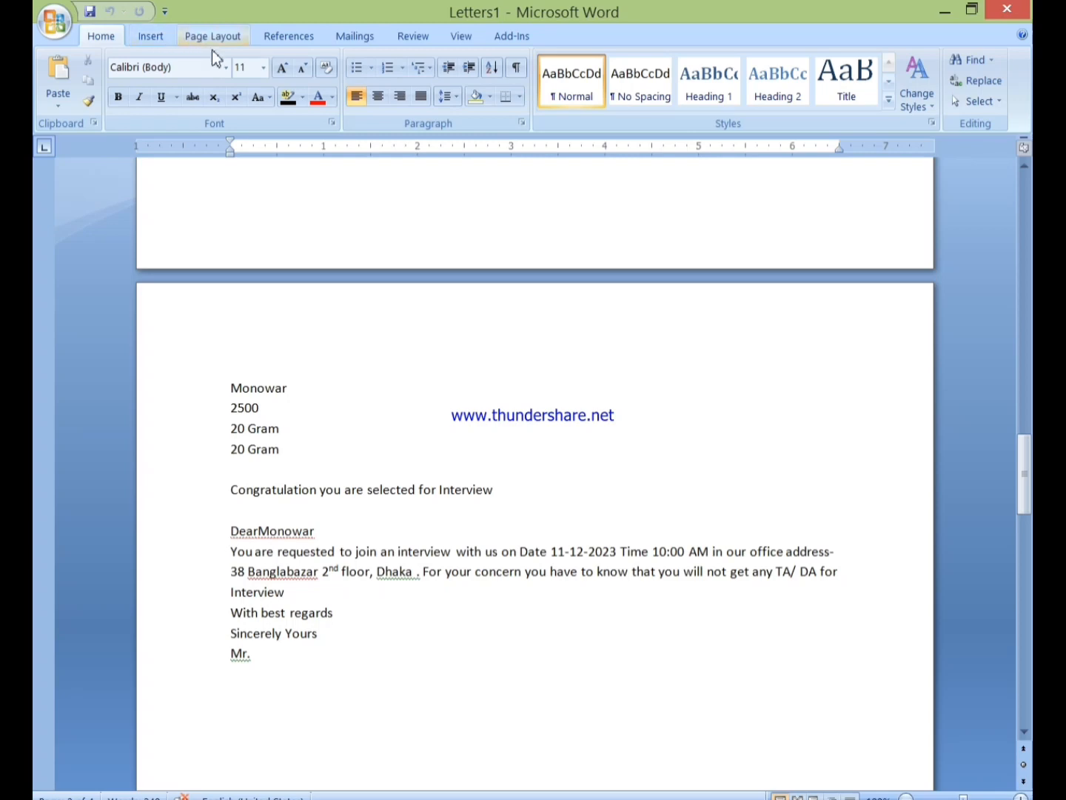
# Show the Mailings tools for Letters1 and check the Start Mail Merge type without changing it
pyautogui.click(335, 37)
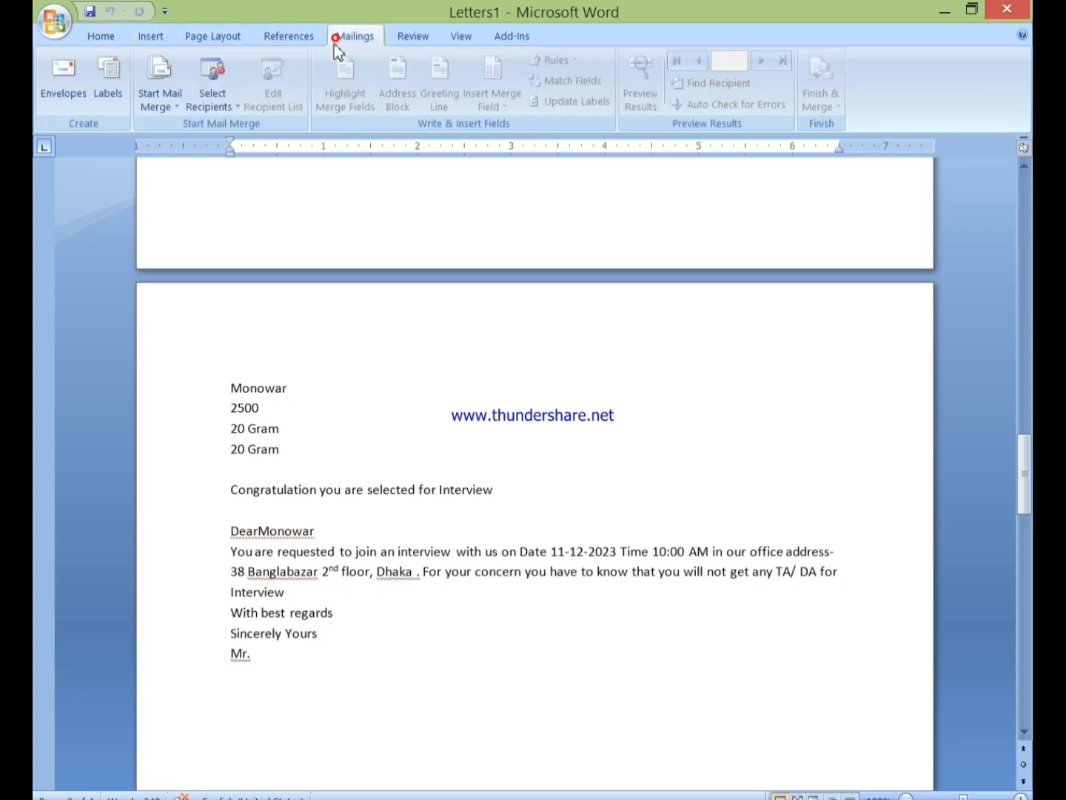
pyautogui.click(163, 112)
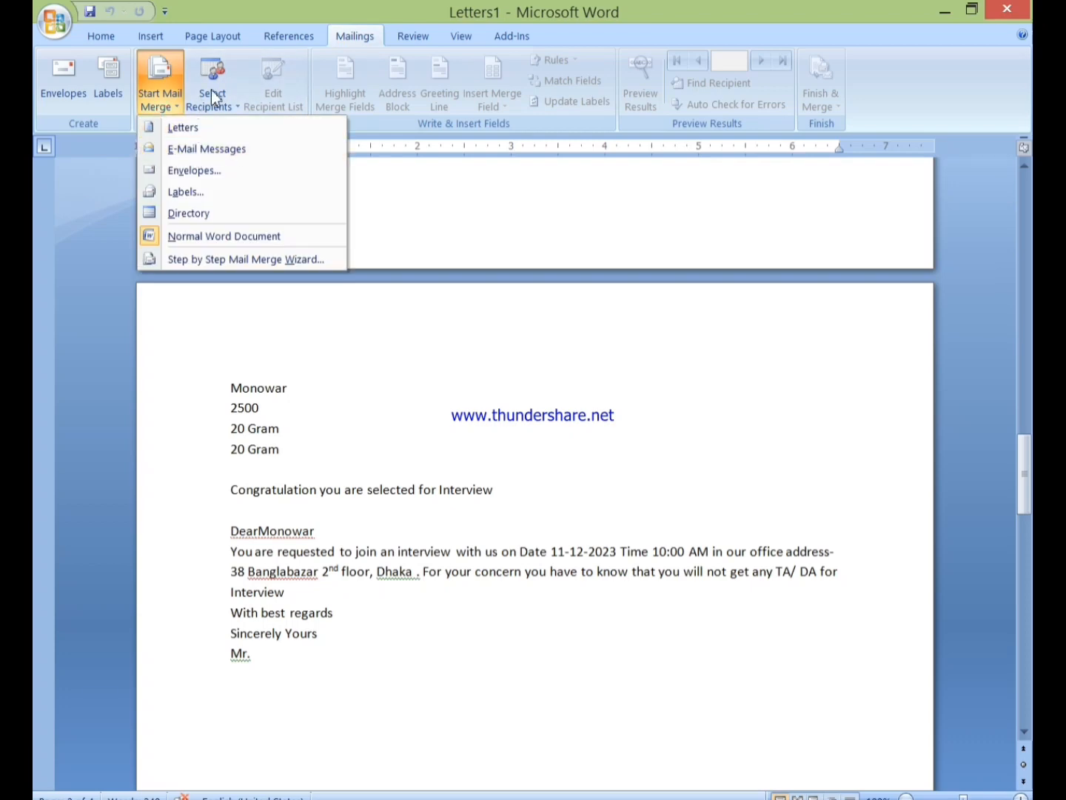
pyautogui.click(160, 97)
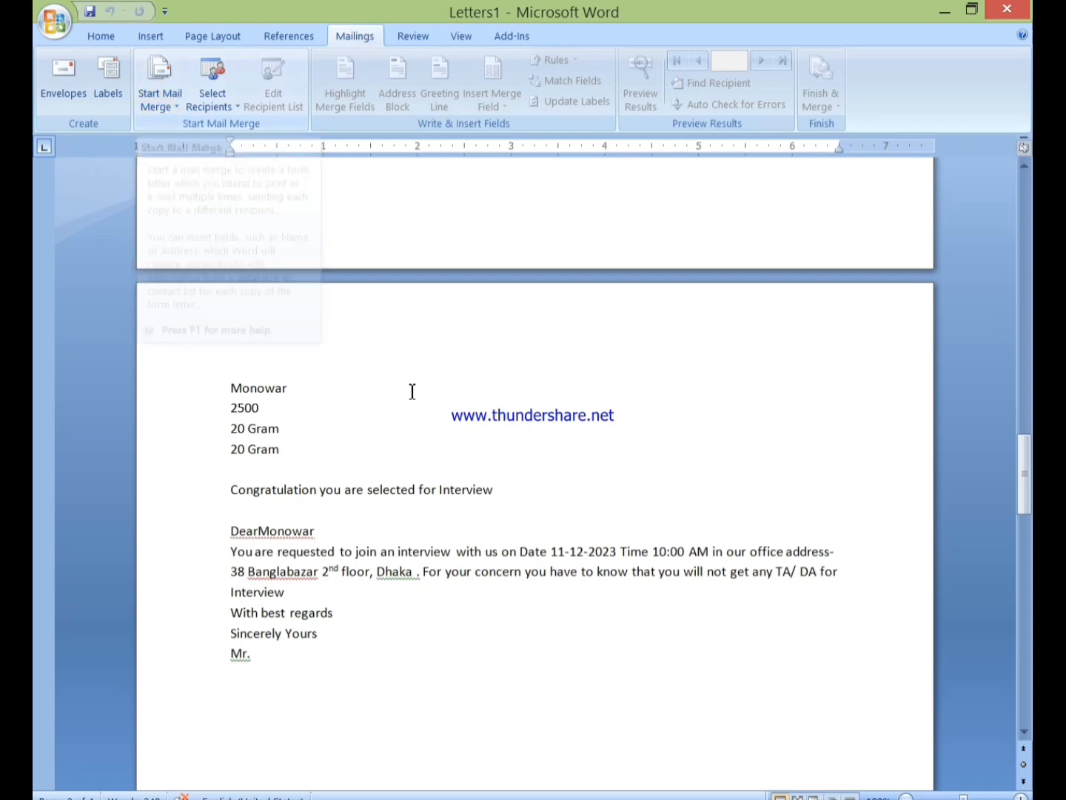